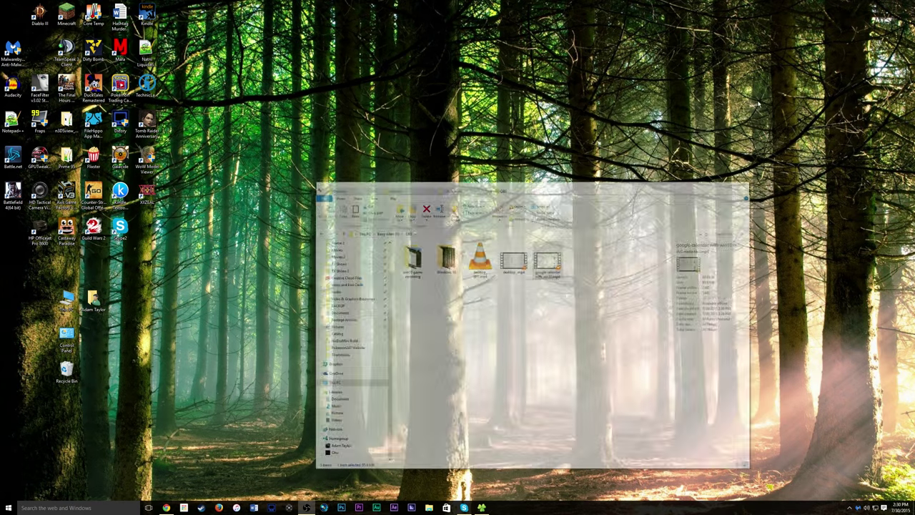
Open Start, scroll up to view the Life at a glance group, and launch Settings
click(9, 507)
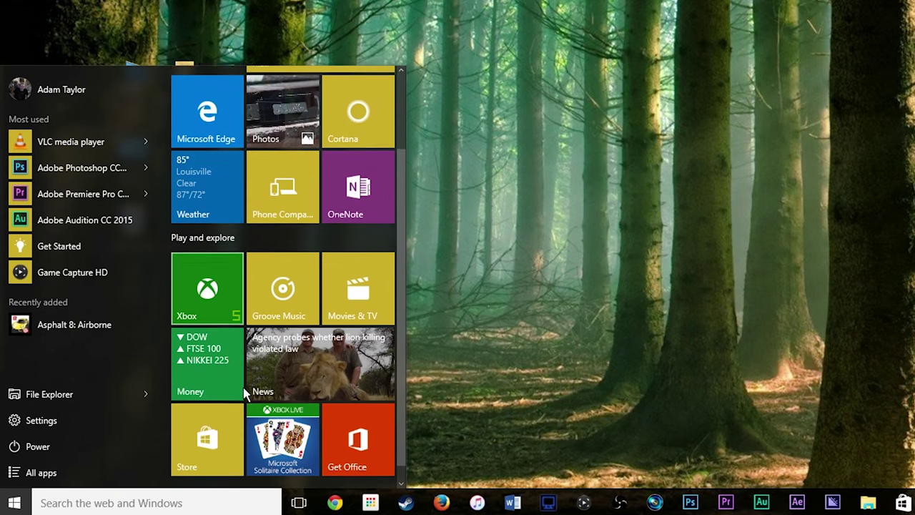
scroll(244, 393, up, 3)
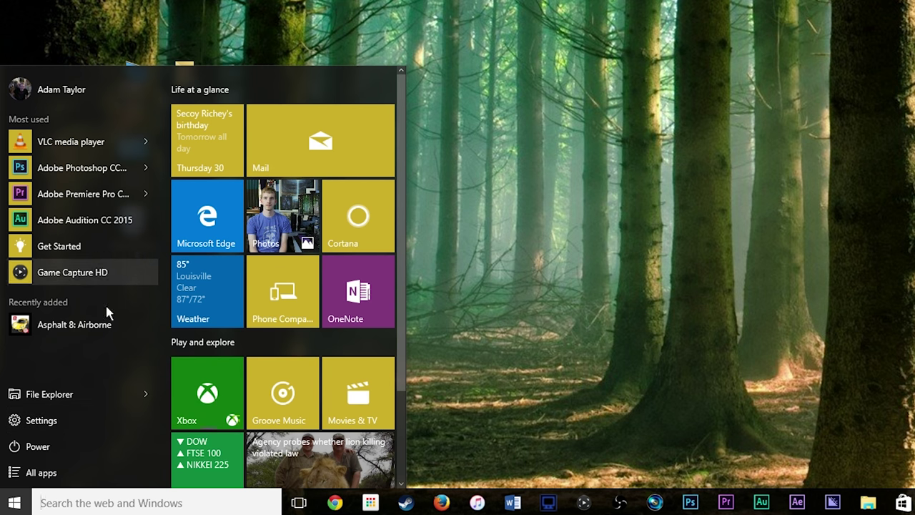
click(111, 420)
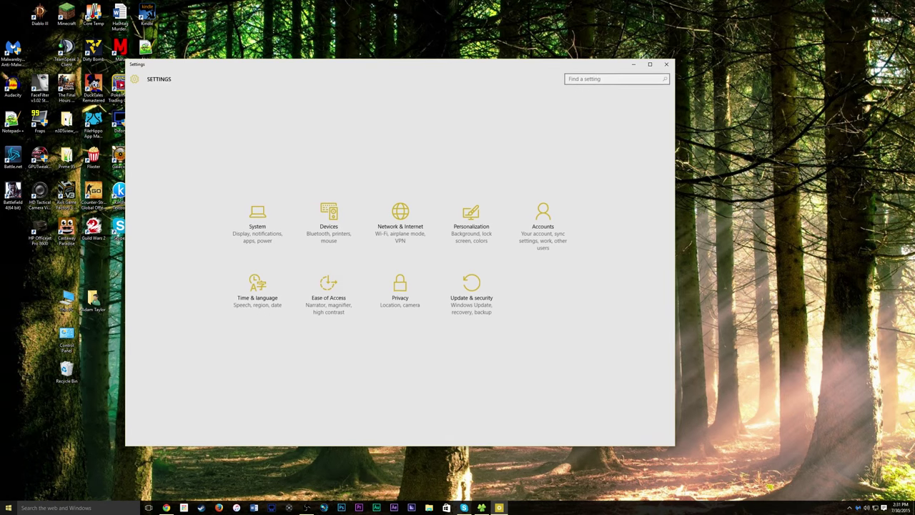
Go to the Start page of Personalization settings
key(super)
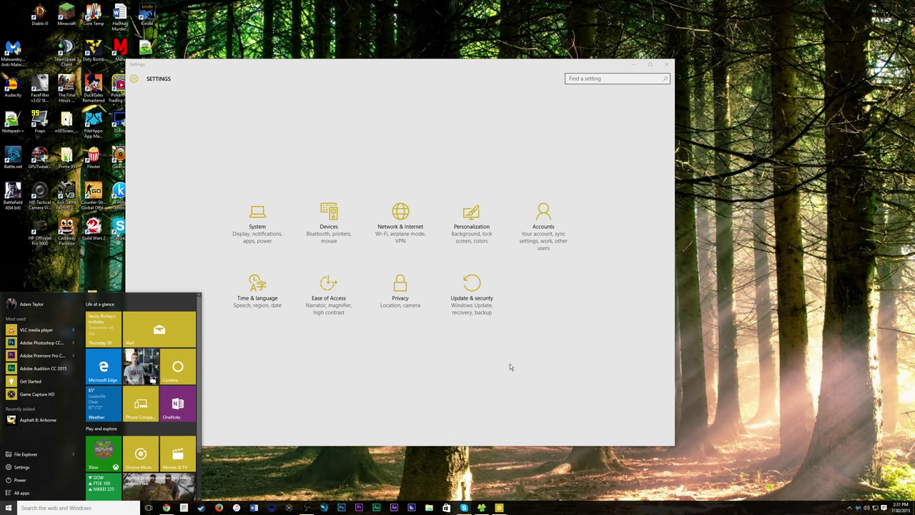
click(510, 367)
click(471, 222)
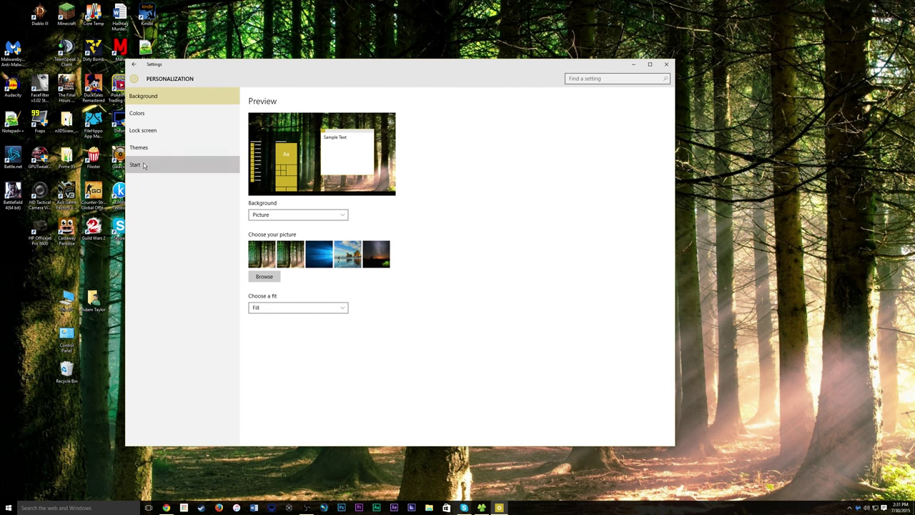
click(143, 165)
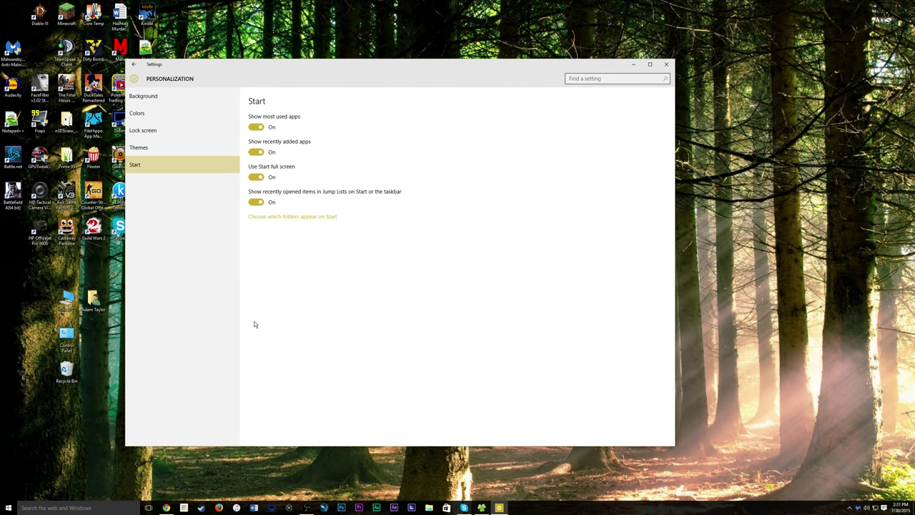
Preview full-screen Start with most used apps expanded, then close it, leaving full screen off
click(9, 508)
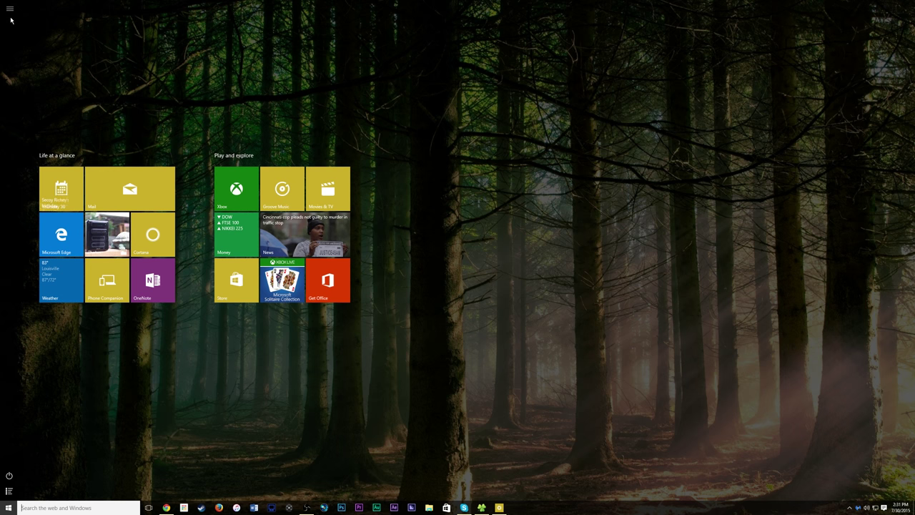
click(10, 12)
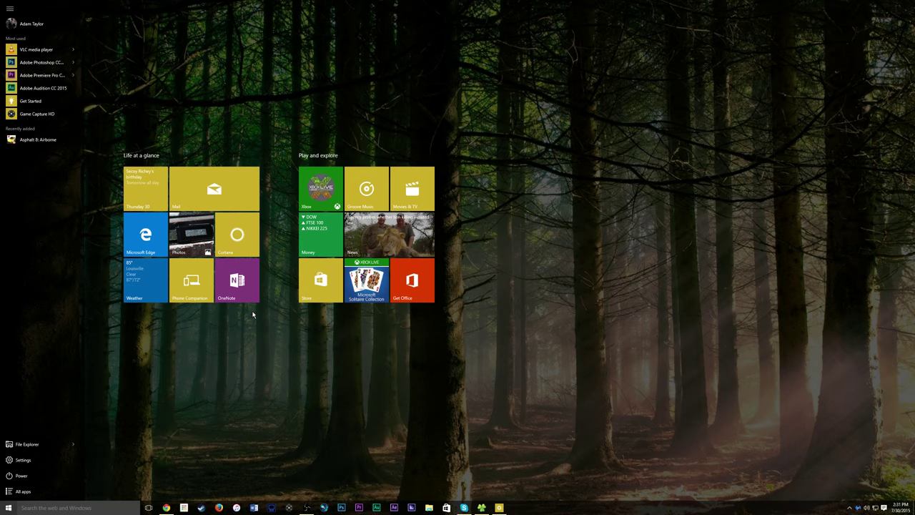
click(222, 340)
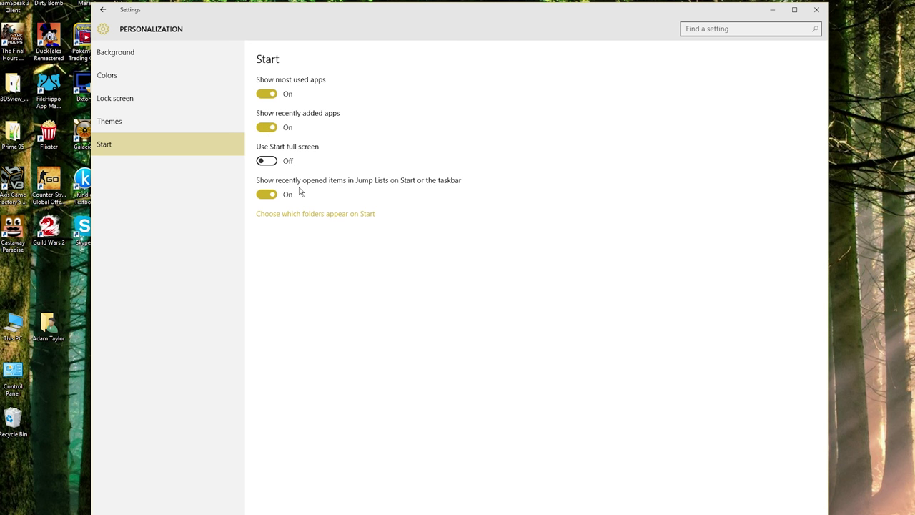
Turn on Documents, Downloads, Music, Pictures, Videos and Network folders, then check them on Start
click(336, 215)
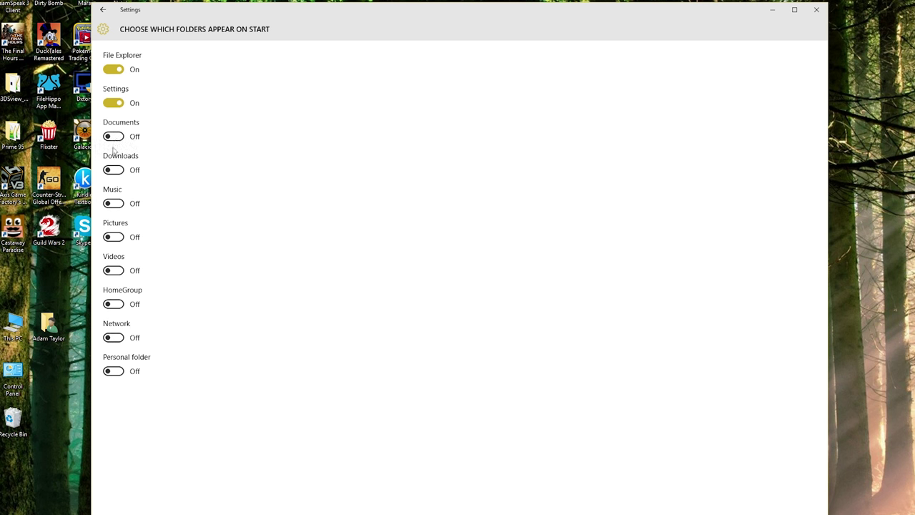
click(121, 170)
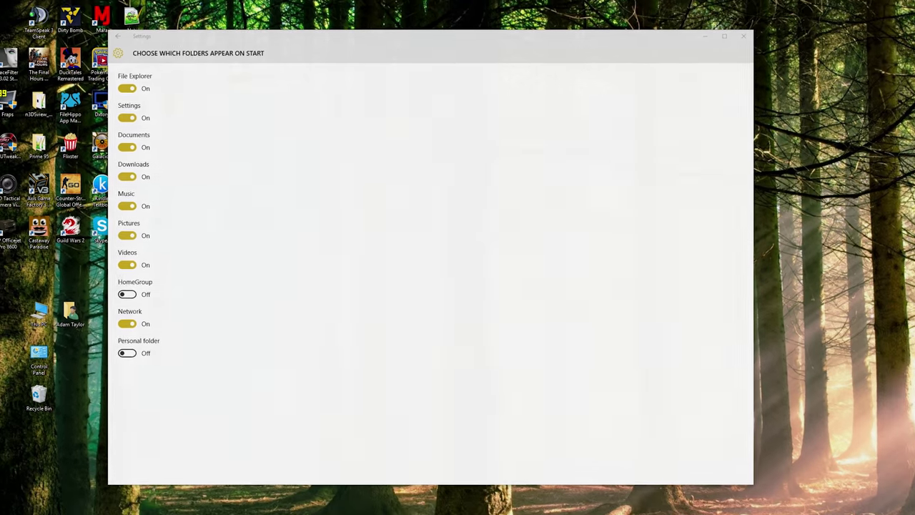
key(super)
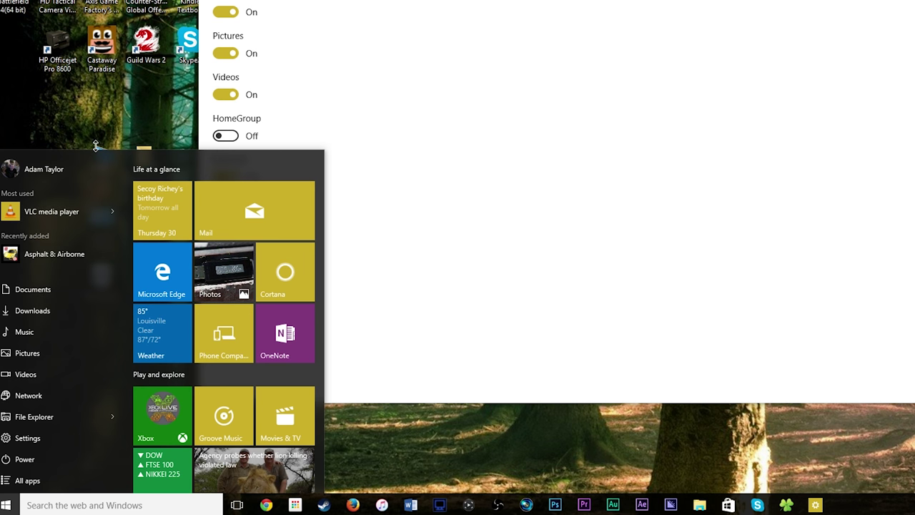
Make the Start menu taller and widen it to two tile columns
mouse_move(99, 146)
mouse_down()
mouse_move(98, 133)
mouse_move(98, 146)
mouse_up()
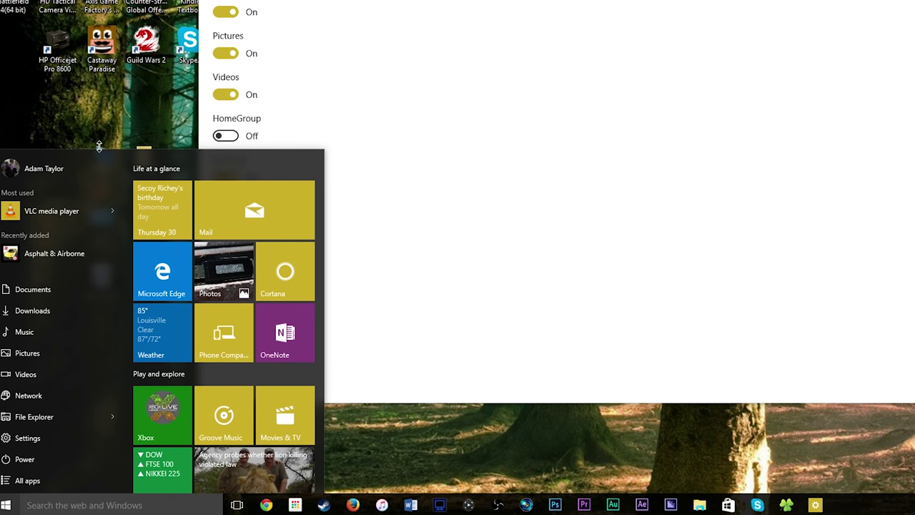
drag(98, 146, 125, 13)
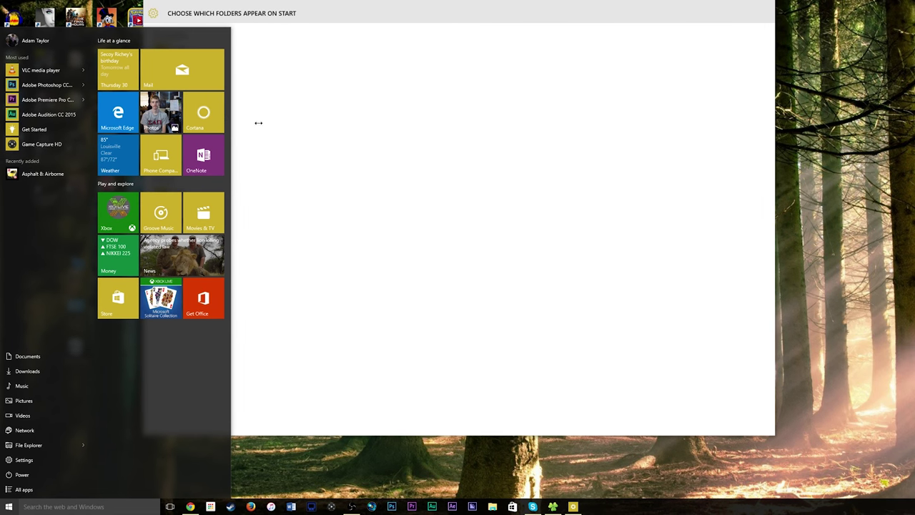
drag(252, 97, 397, 108)
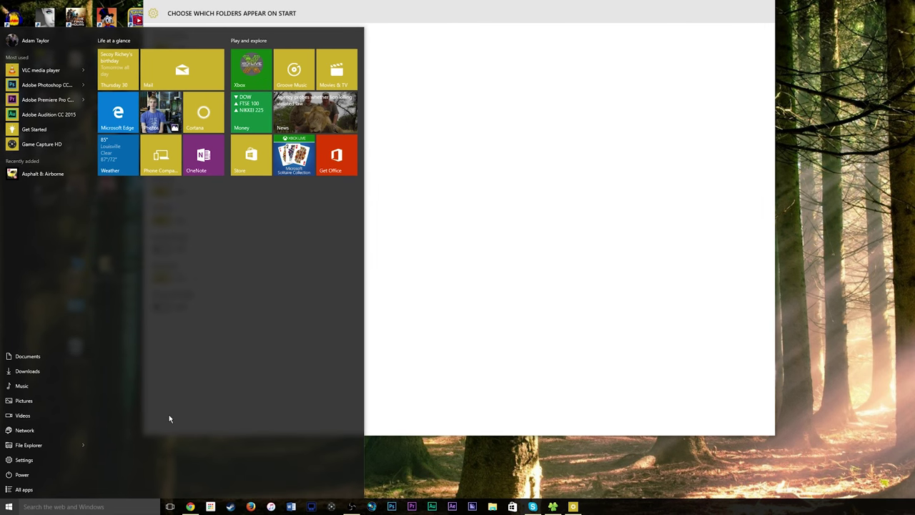
Shrink the Start menu back to a shorter height
key(super)
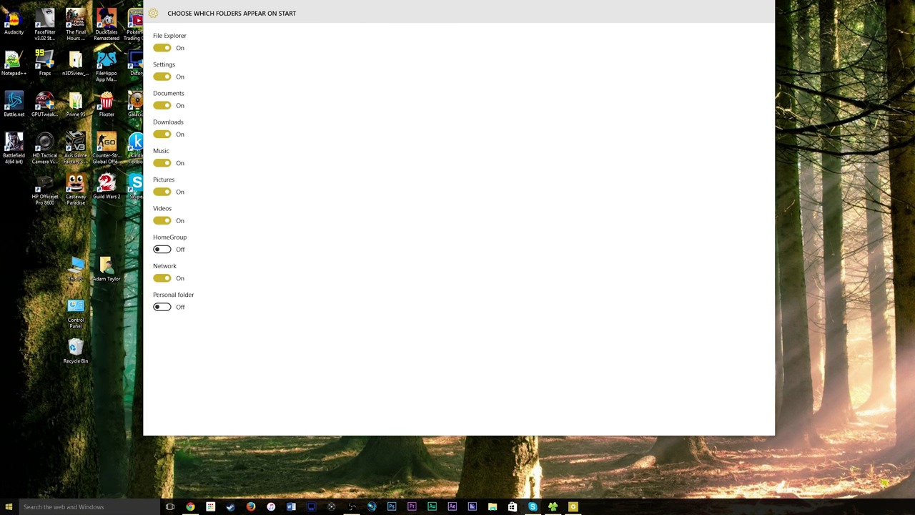
key(super)
click(447, 304)
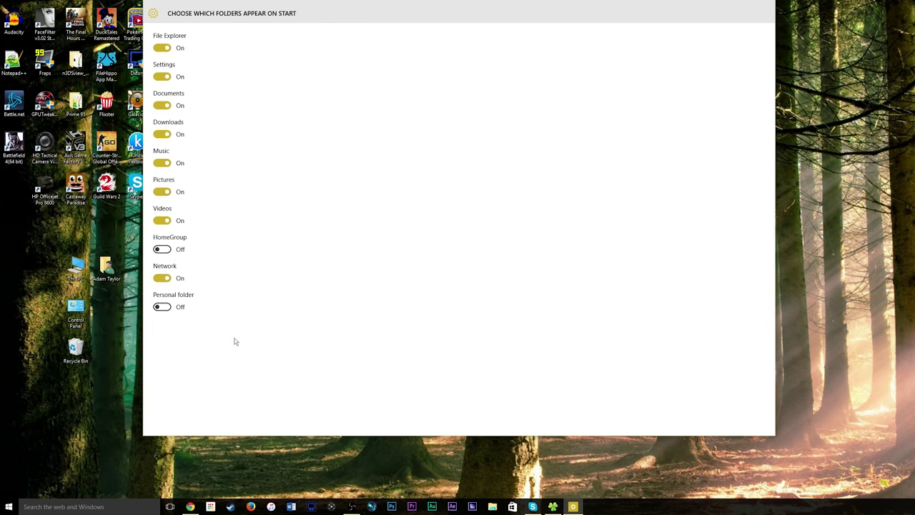
key(super)
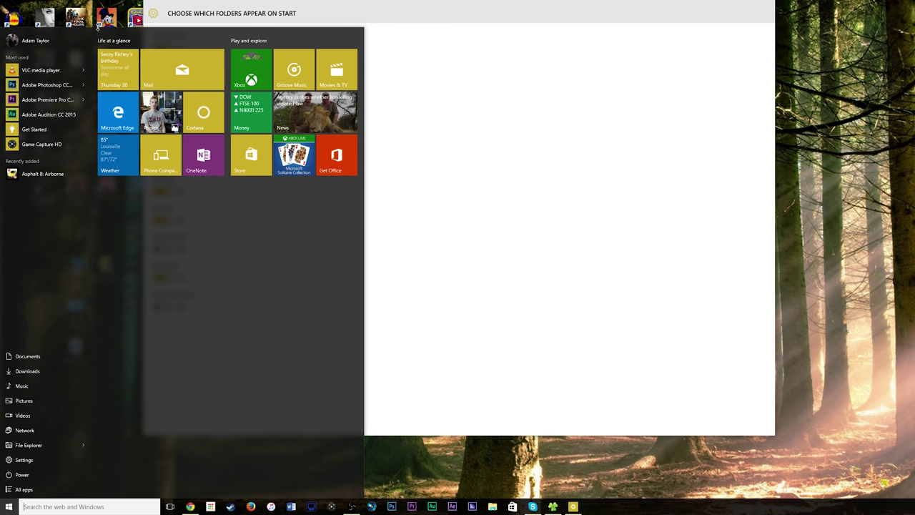
drag(153, 29, 151, 99)
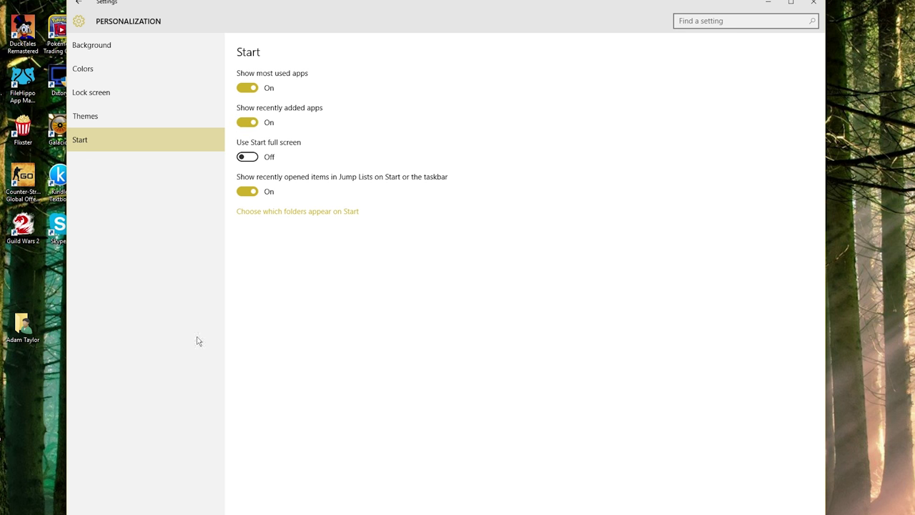
key(super)
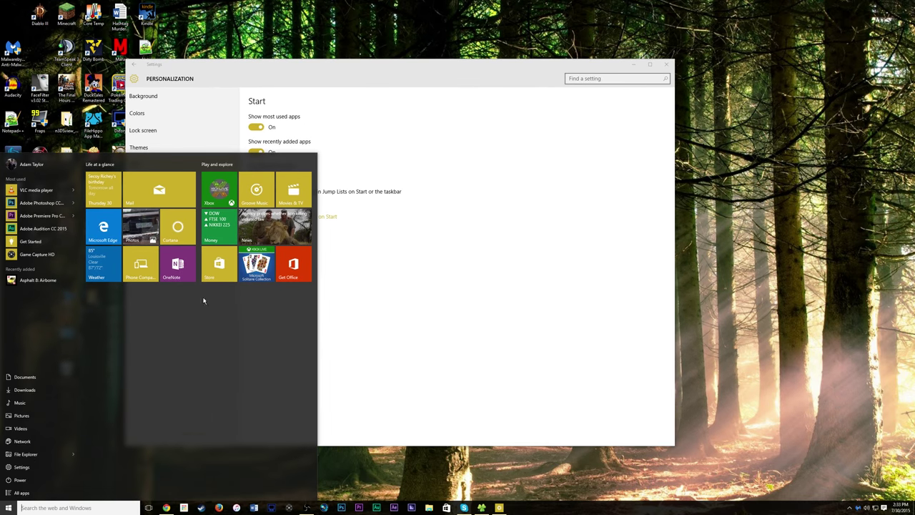
Close Settings and pin Audacity from the All apps list to Start
click(666, 65)
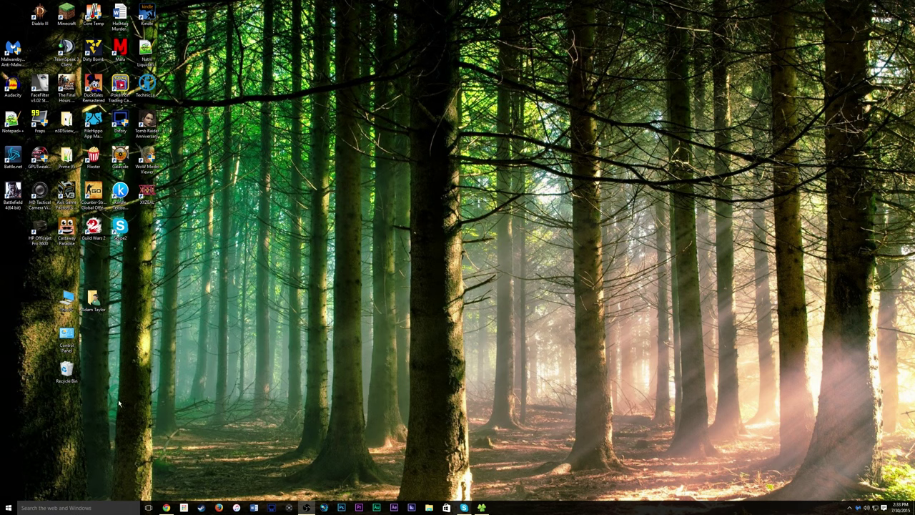
key(super)
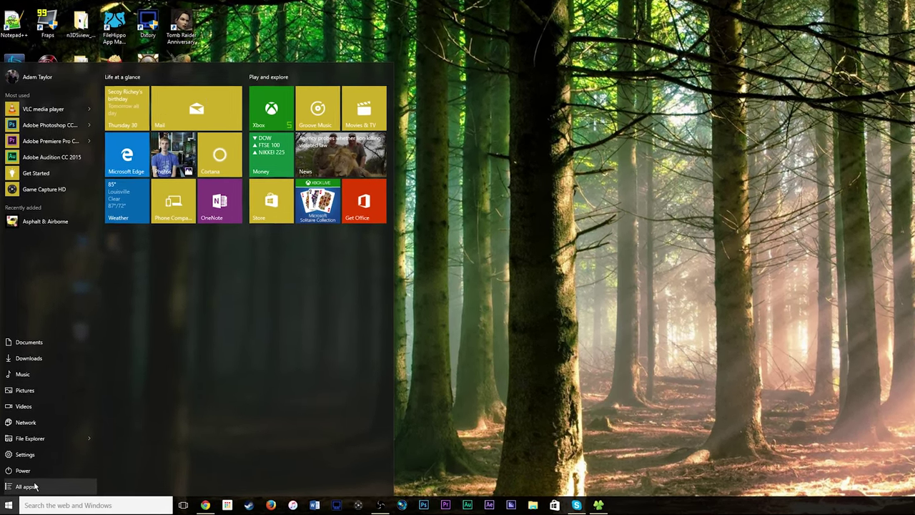
click(25, 492)
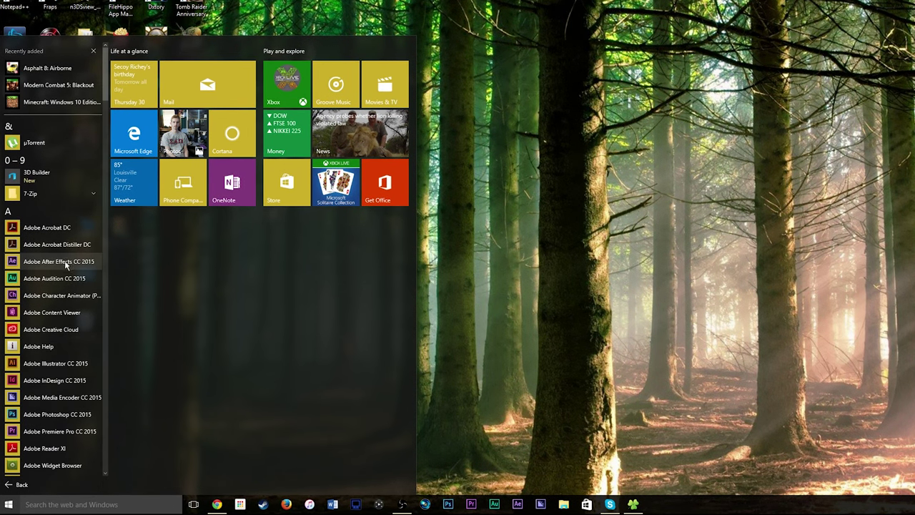
scroll(66, 275, down, 3)
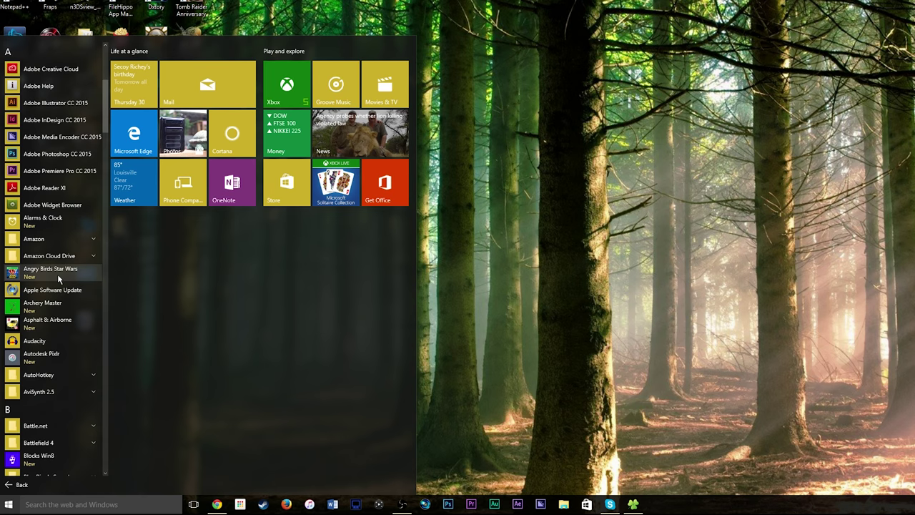
scroll(66, 295, down, 2)
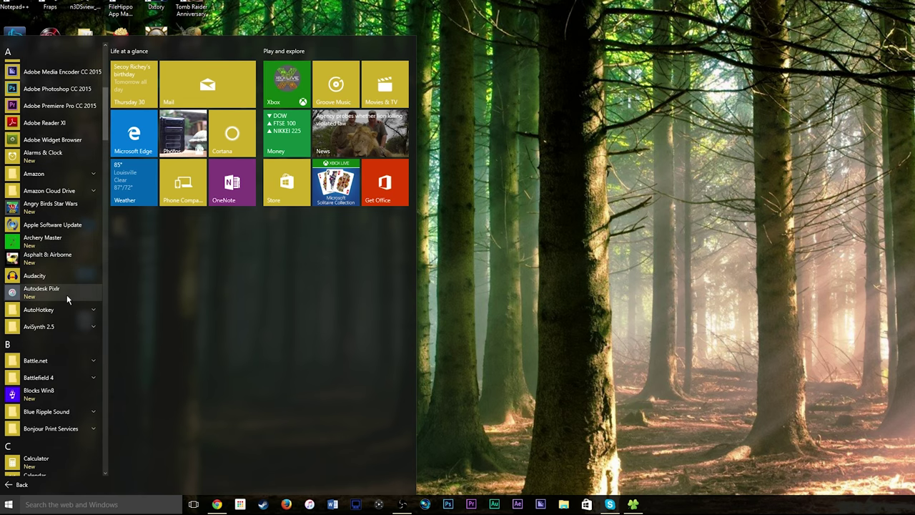
scroll(66, 294, up, 2)
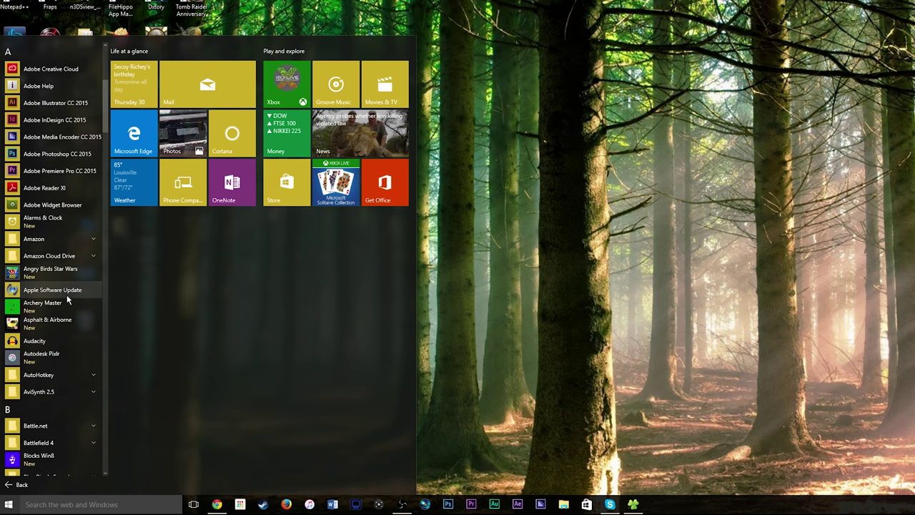
right_click(30, 346)
click(43, 351)
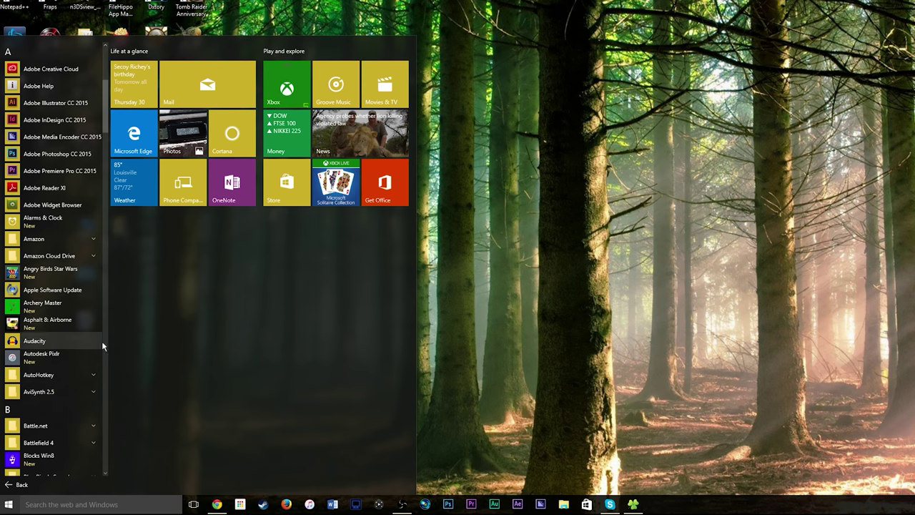
Name Audacity's new group 'Pinned Item' and move it to the top of Start
key(super)
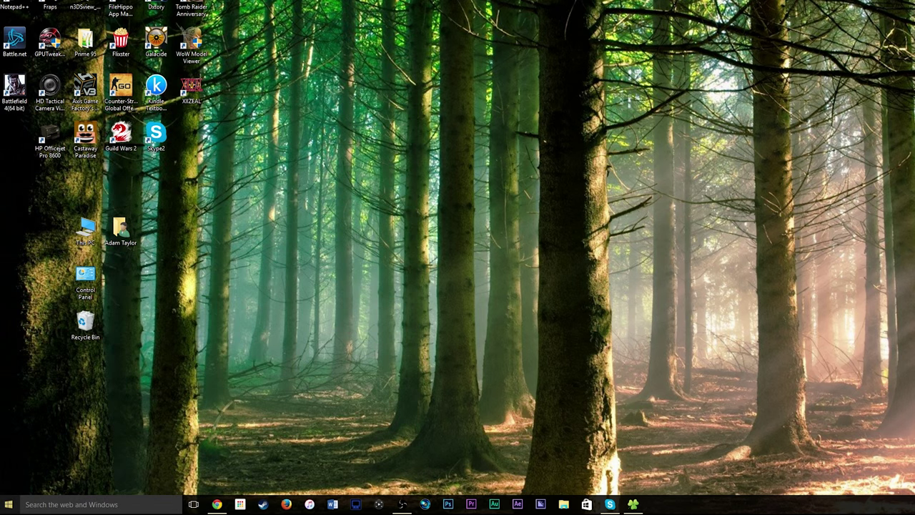
key(super)
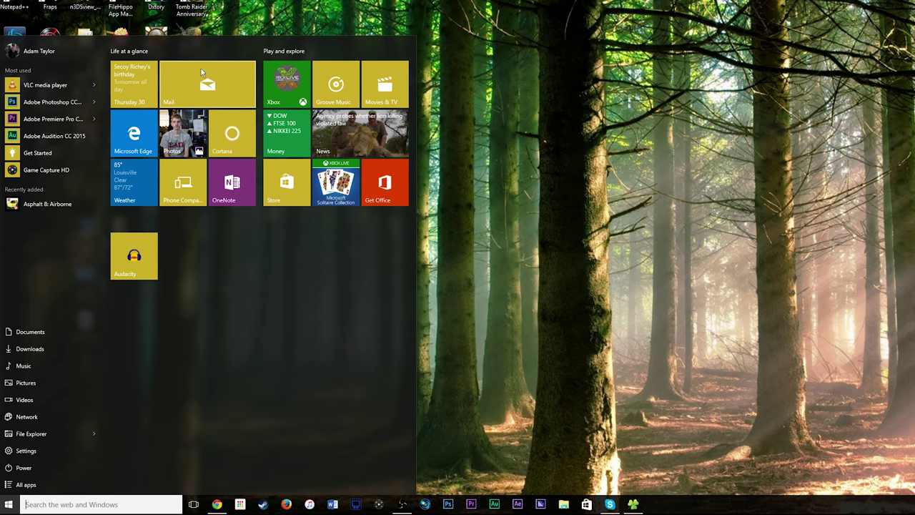
click(131, 226)
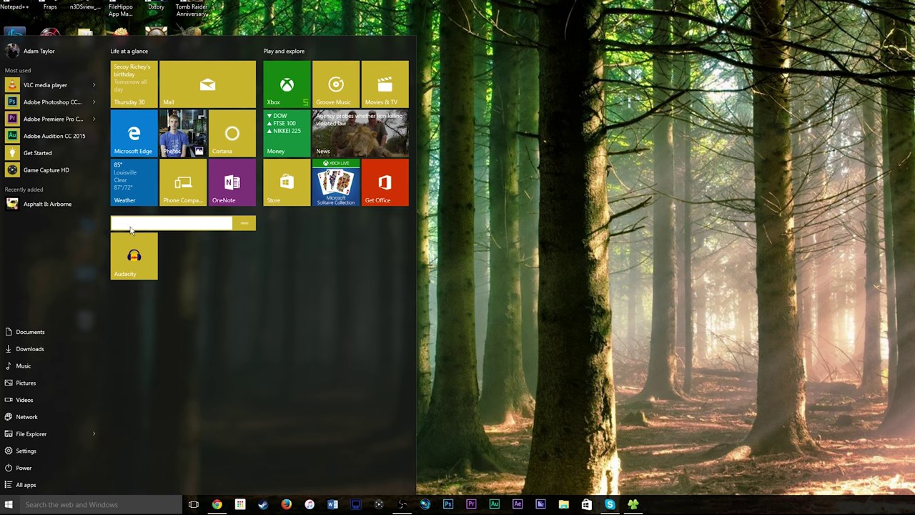
text(Pinned Item)
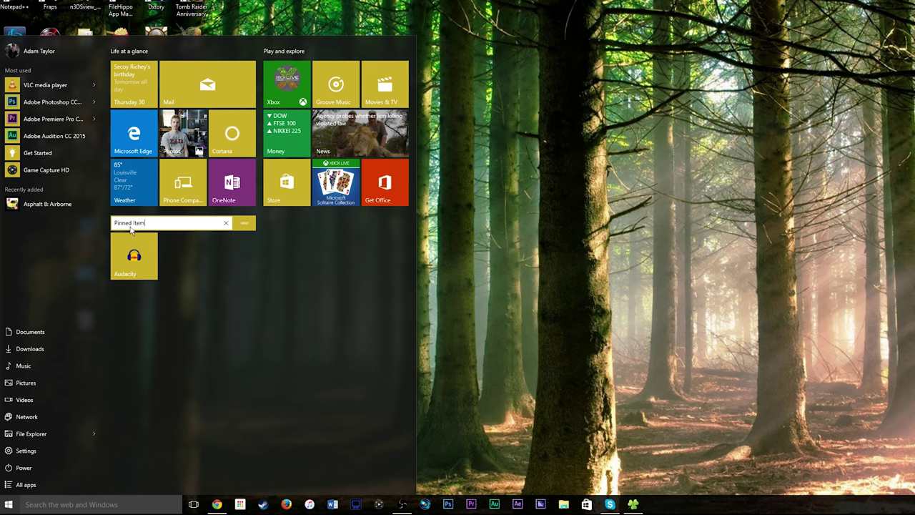
key(Return)
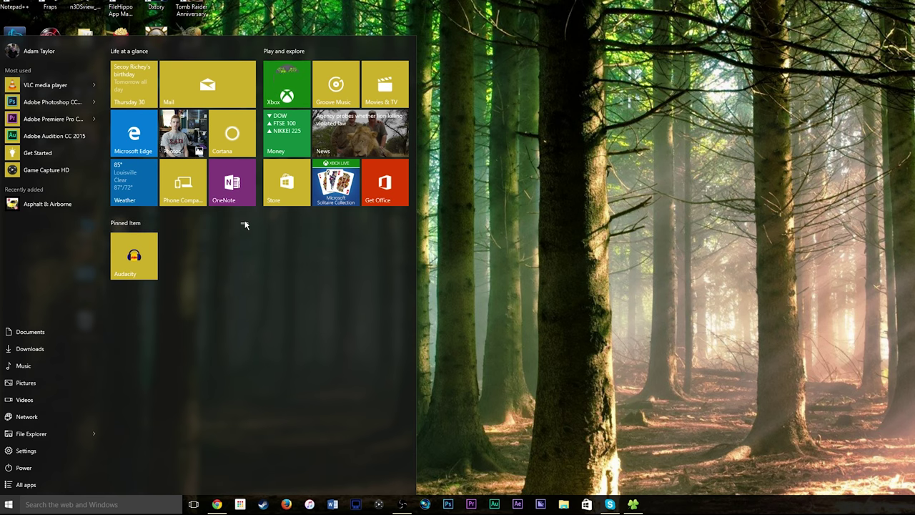
drag(243, 222, 241, 64)
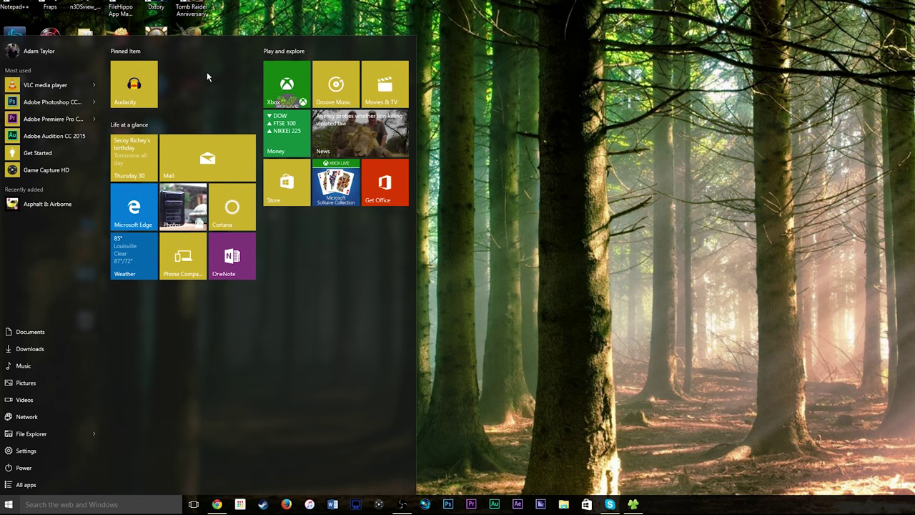
Pin FileHippo App Manager from All apps and place its tile beside Audacity
click(41, 484)
scroll(91, 329, down, 10)
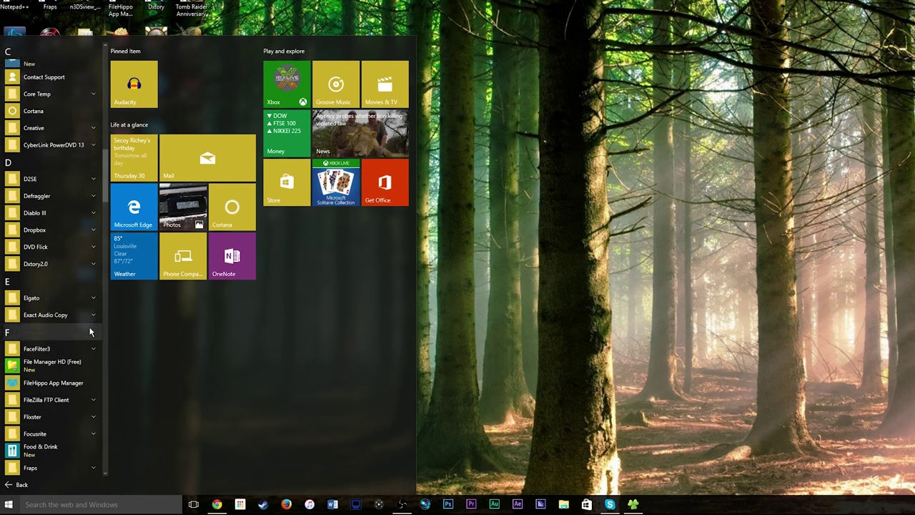
scroll(91, 330, down, 2)
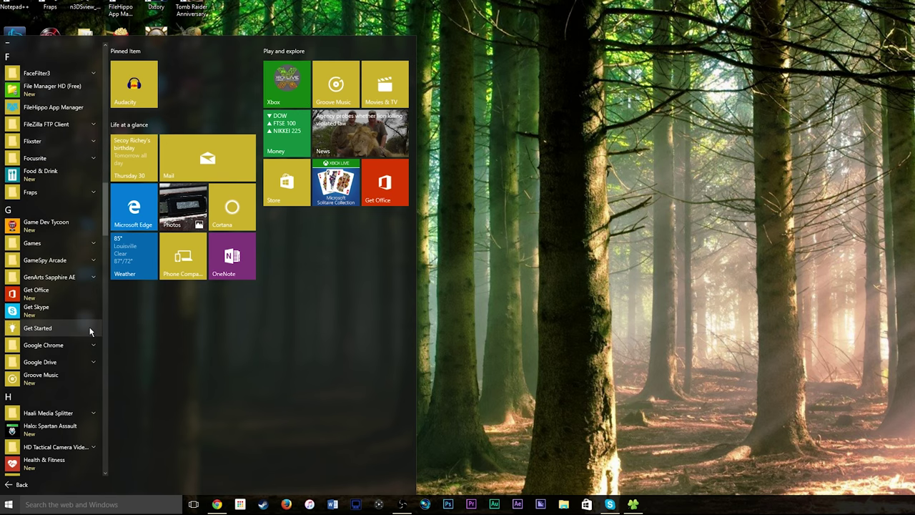
right_click(64, 108)
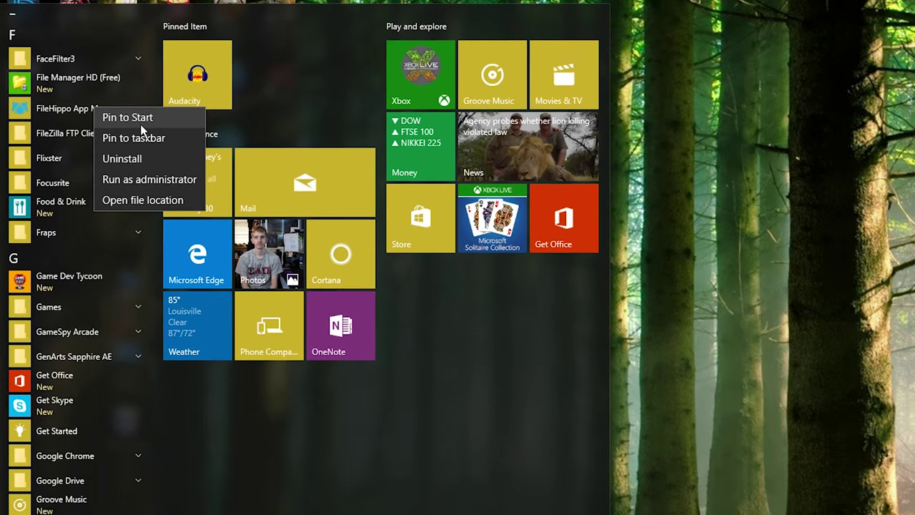
click(217, 123)
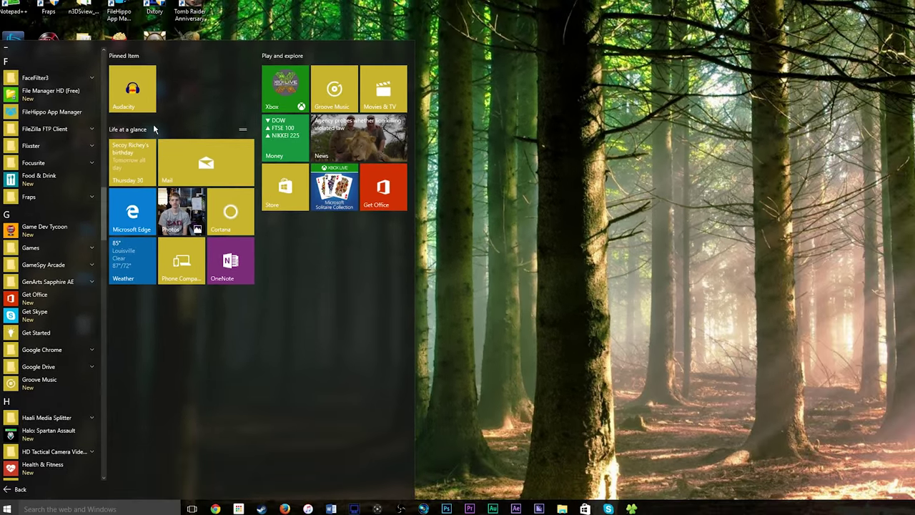
drag(290, 268, 171, 95)
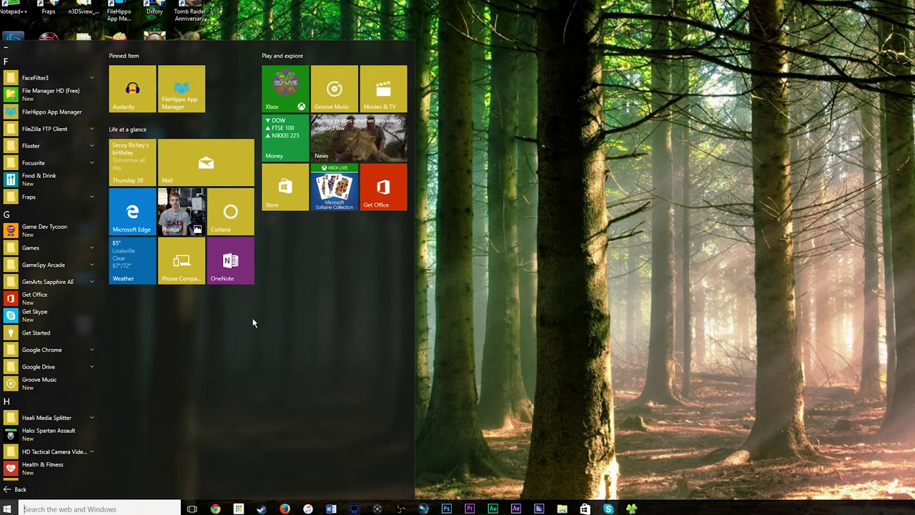
Reopen Start in its normal view to work on the Play and explore tiles
key(super)
key(super)
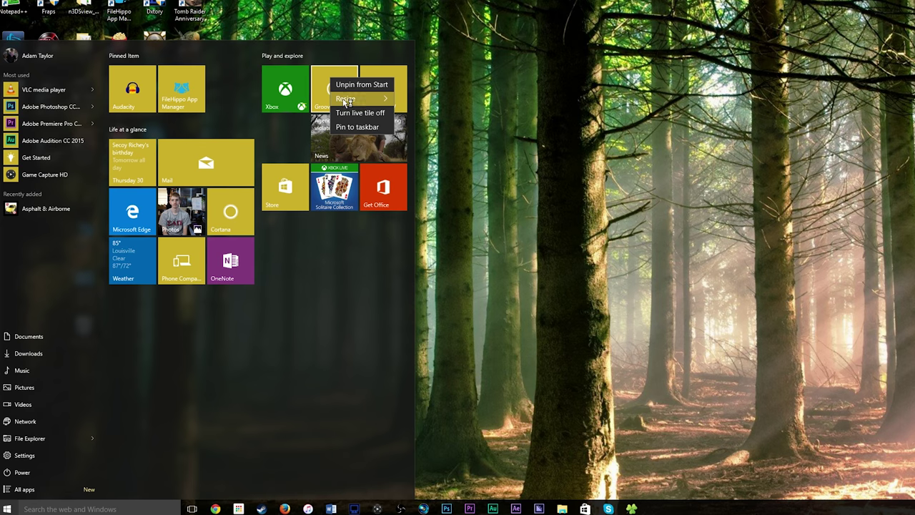
mouse_move(344, 101)
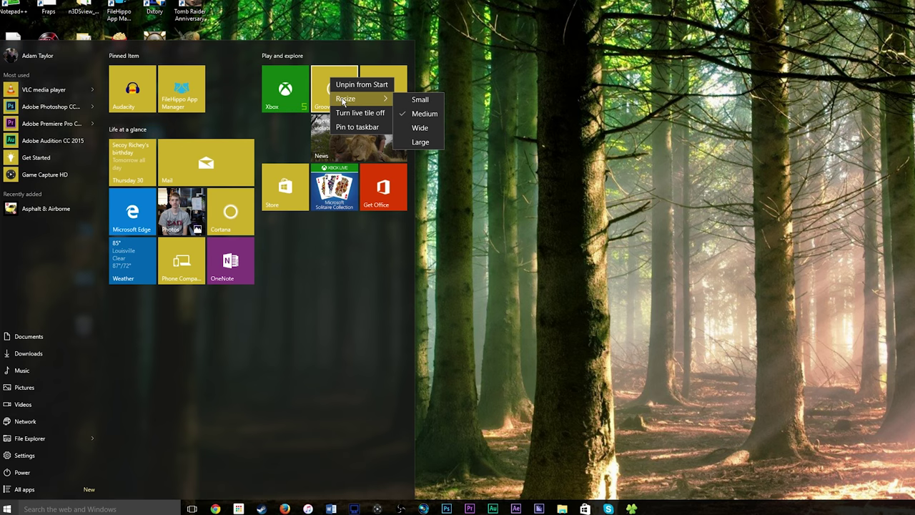
Unpin the Groove Music, Movies & TV and News tiles from Start
click(351, 85)
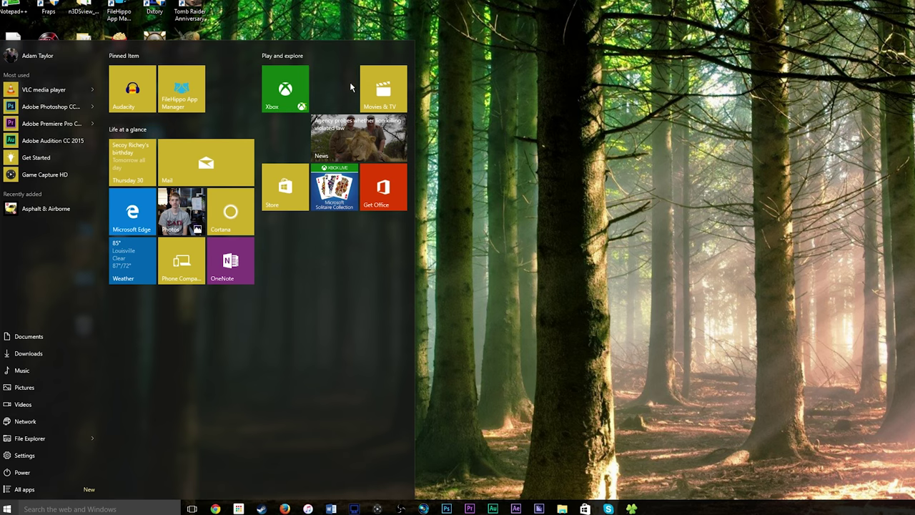
right_click(404, 102)
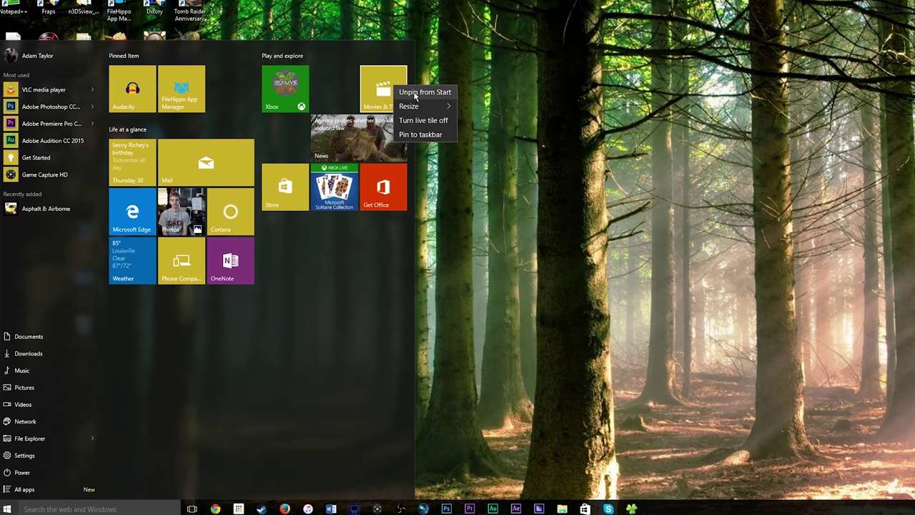
click(412, 86)
right_click(364, 92)
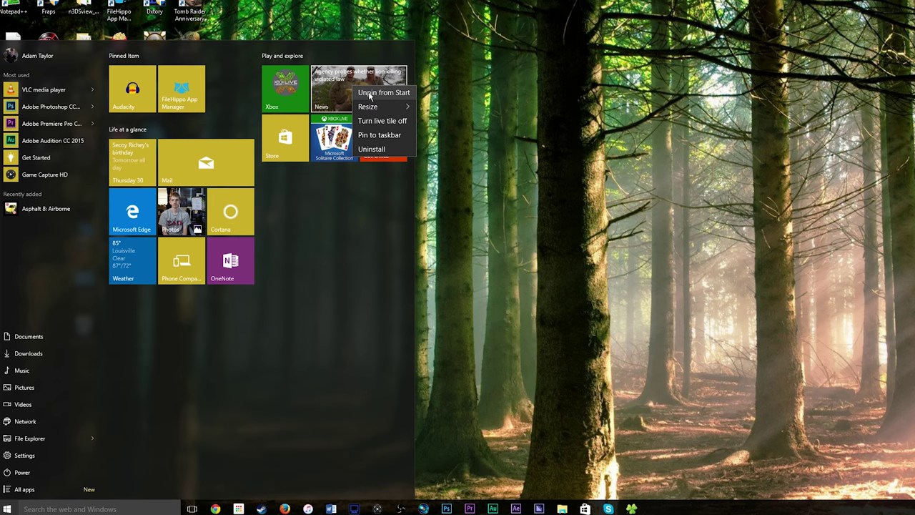
click(366, 87)
Put Solitaire and Xbox in a new Games group and move Store into Pinned Item
drag(334, 140, 152, 313)
click(143, 304)
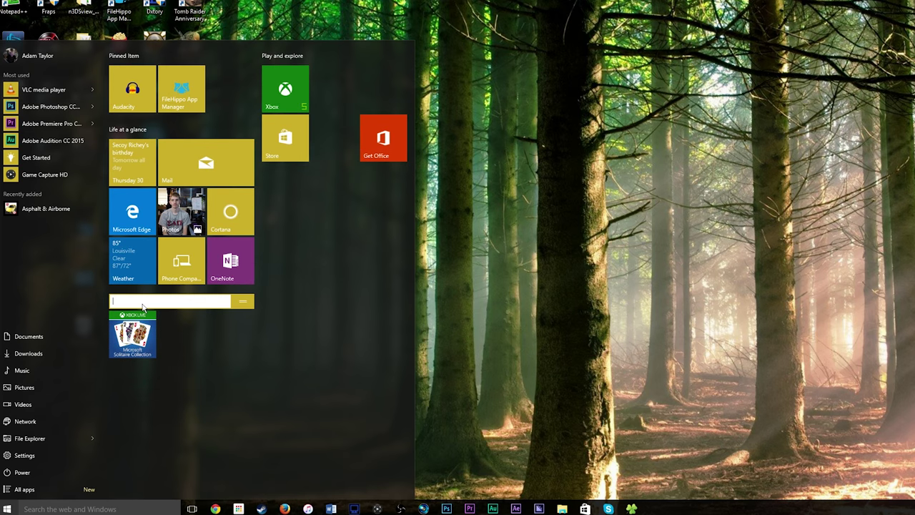
key(Return)
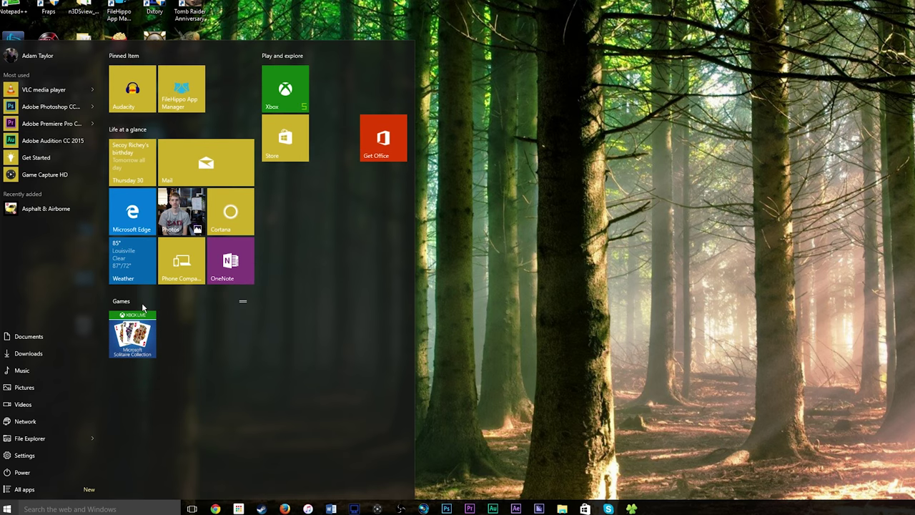
drag(271, 102, 181, 335)
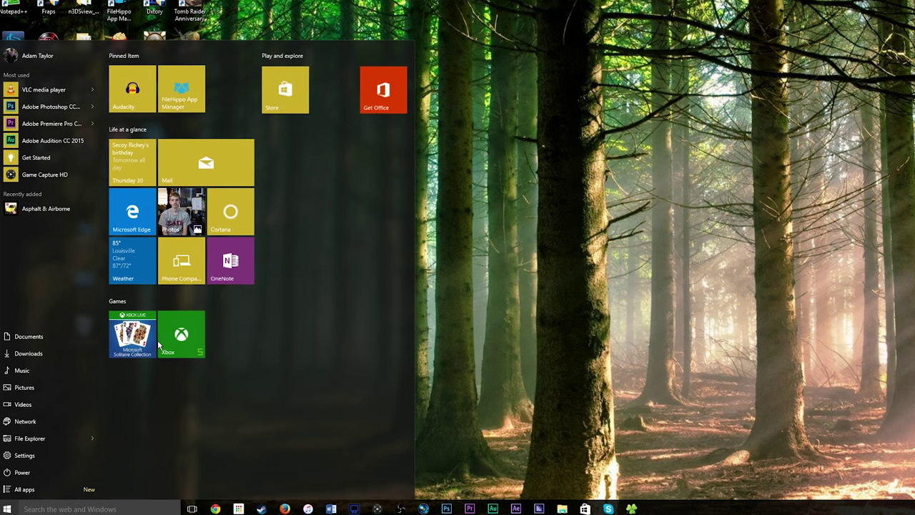
drag(286, 88, 231, 90)
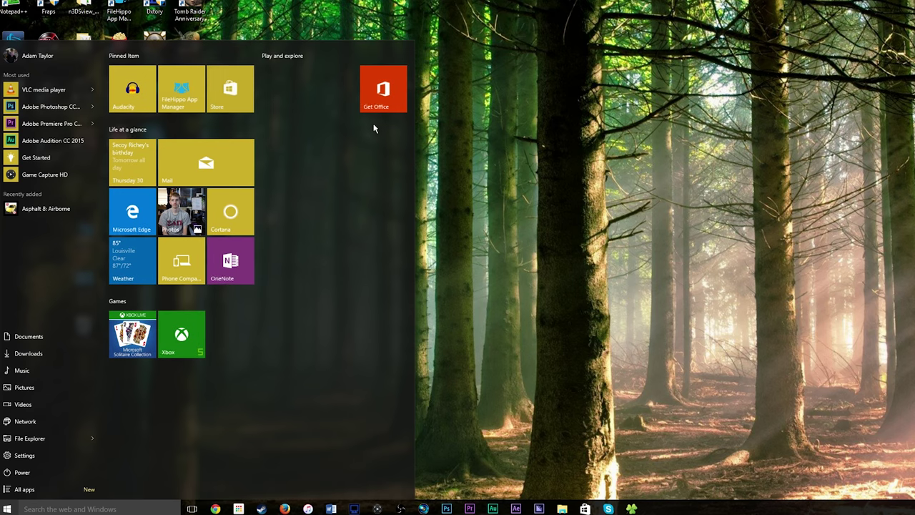
Unpin Get Office and drag the Life at a glance group into the right column
right_click(379, 101)
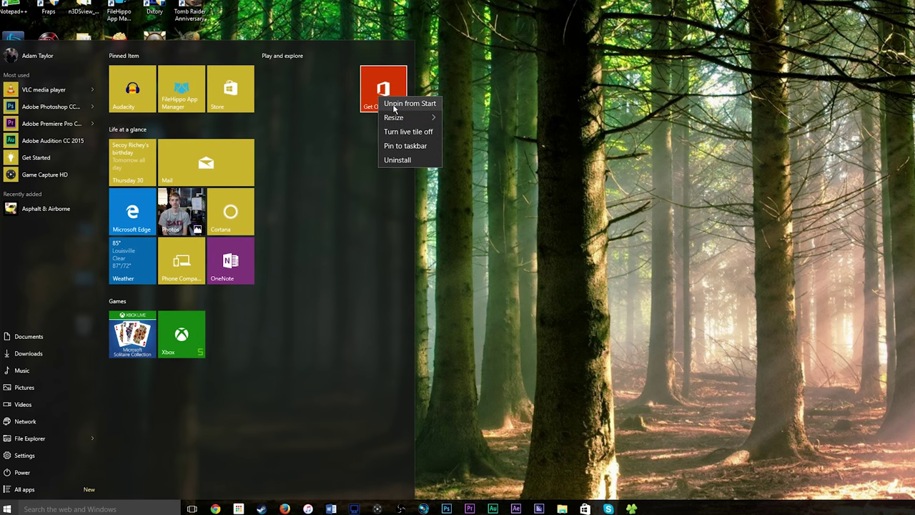
click(394, 104)
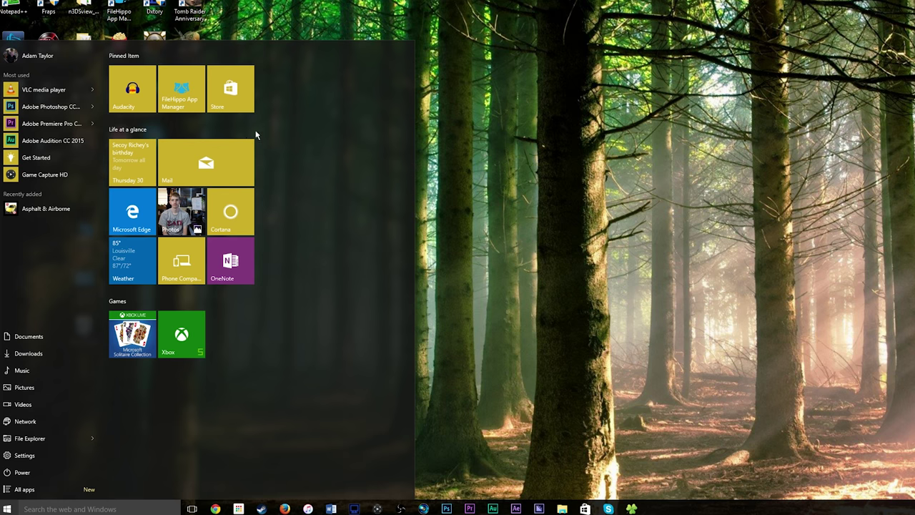
drag(256, 134, 389, 82)
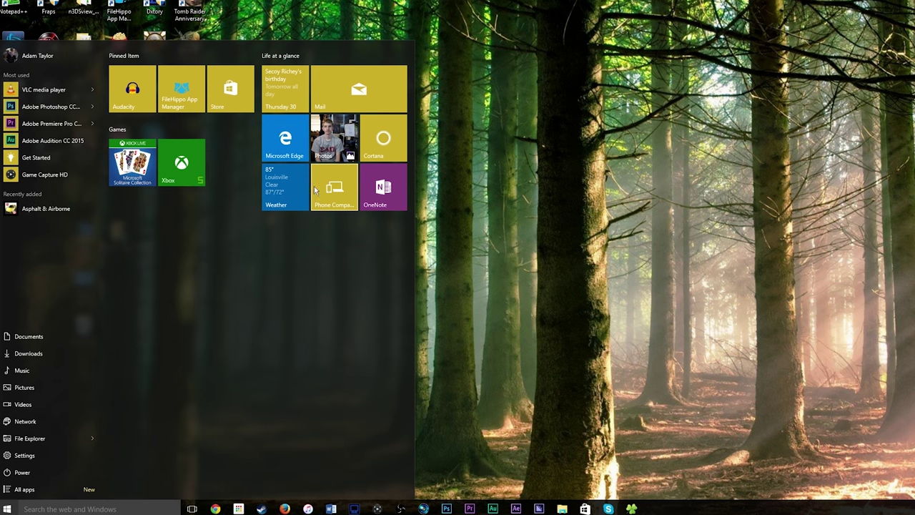
Make the Weather tile Wide, move it below Phone Companion, then resize it to Large
right_click(286, 196)
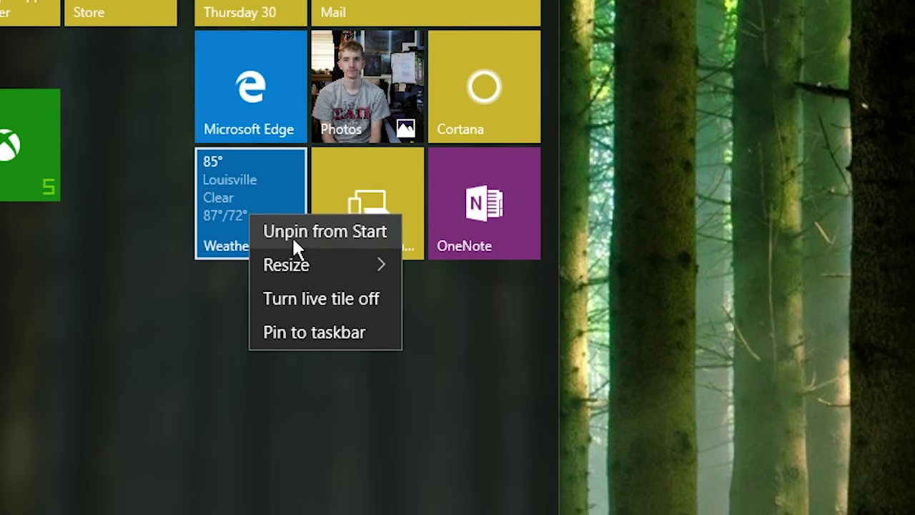
mouse_move(304, 258)
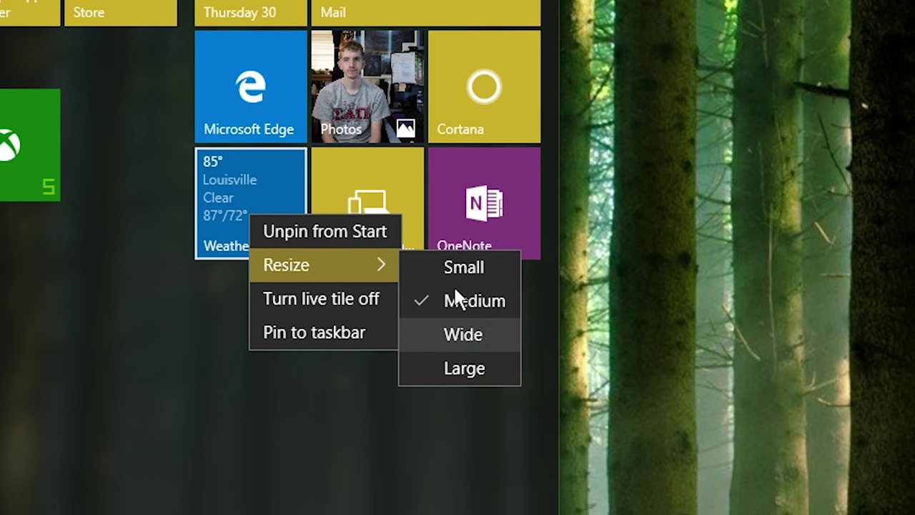
click(454, 255)
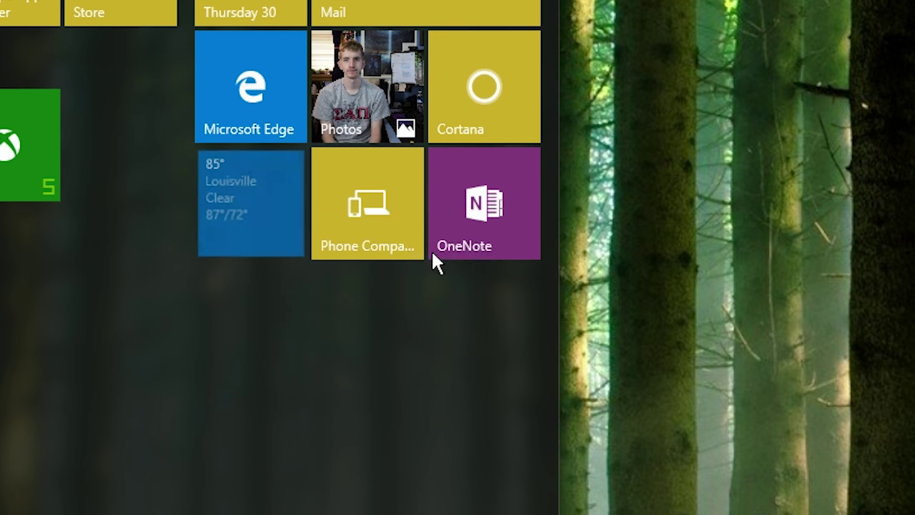
right_click(217, 186)
mouse_move(273, 224)
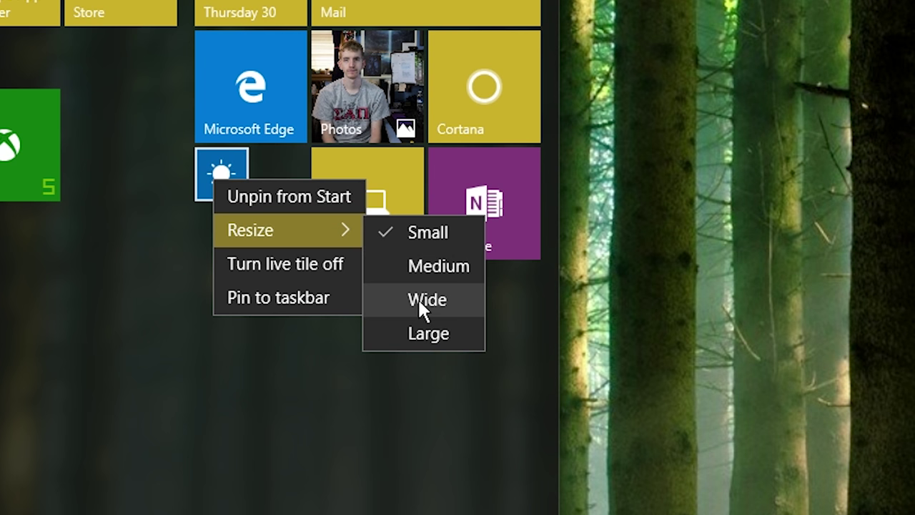
click(420, 300)
drag(359, 233, 414, 359)
drag(367, 401, 248, 182)
right_click(356, 345)
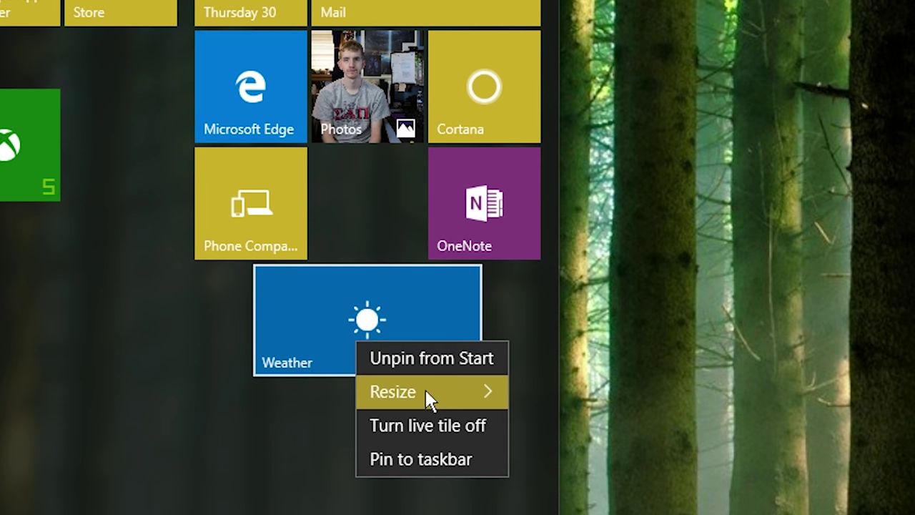
mouse_move(429, 395)
click(548, 493)
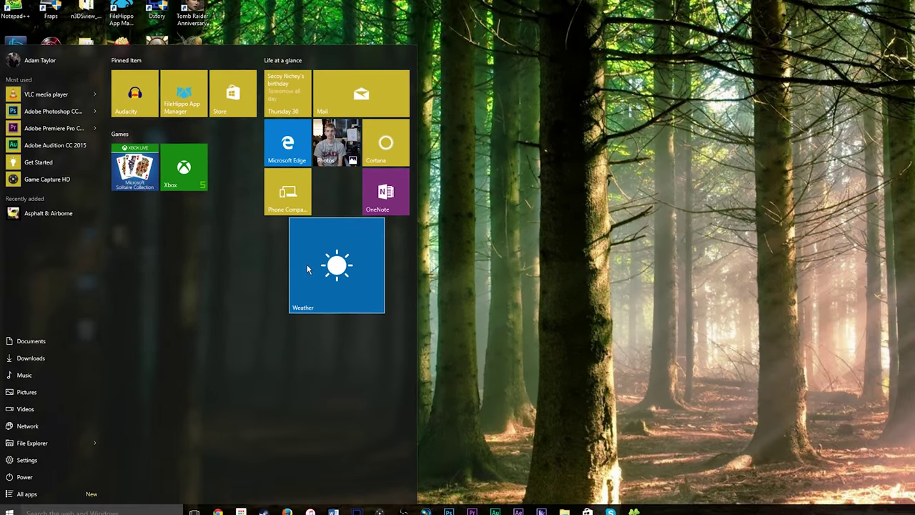
Set Louisville as the Weather app's default location, then close Weather
click(310, 265)
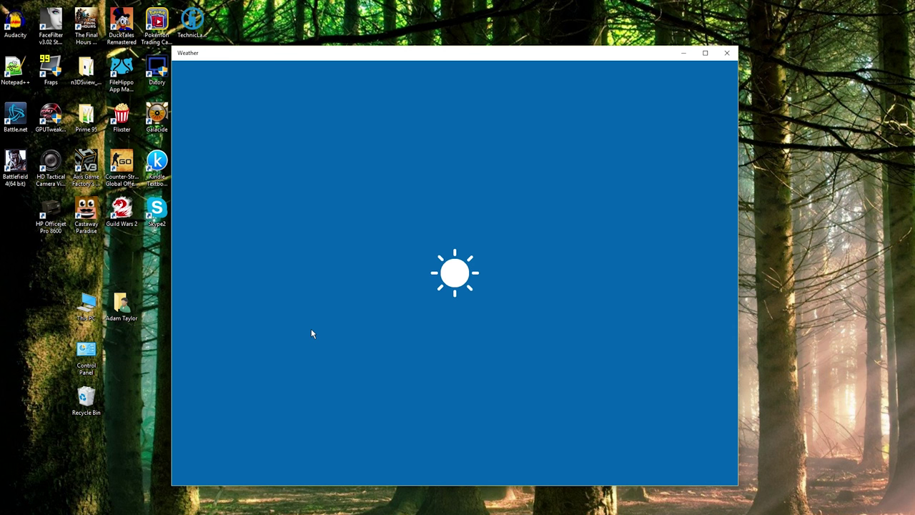
text(Louisville)
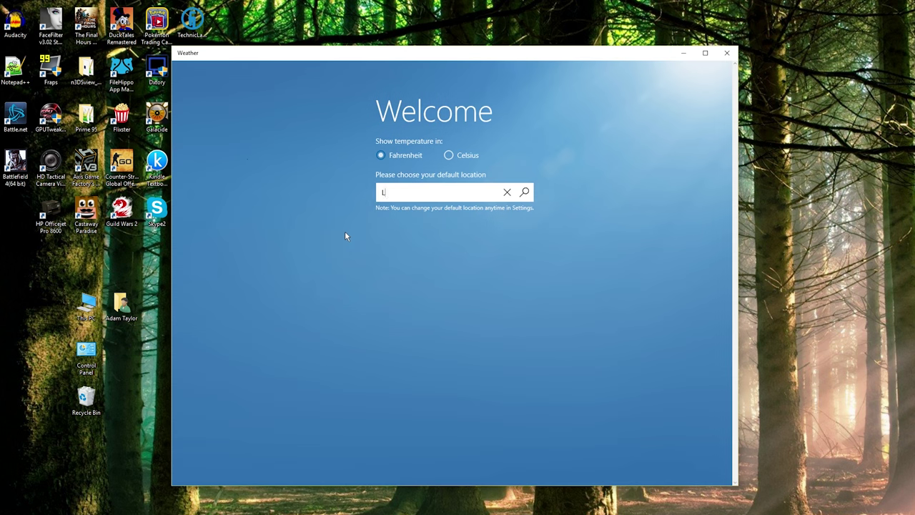
key(Return)
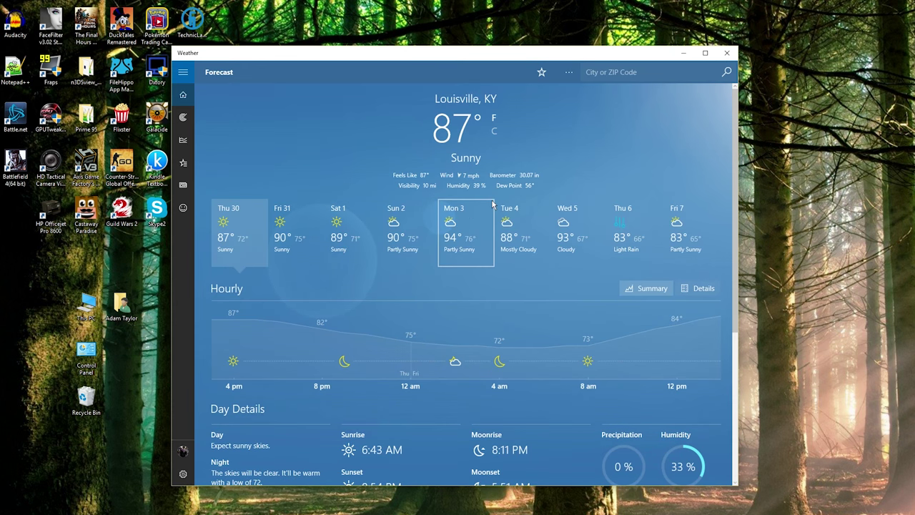
click(726, 53)
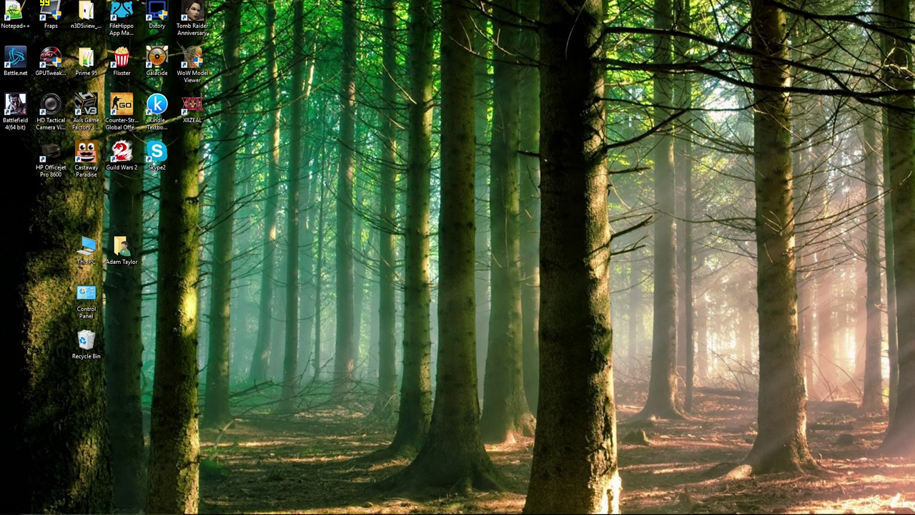
click(9, 508)
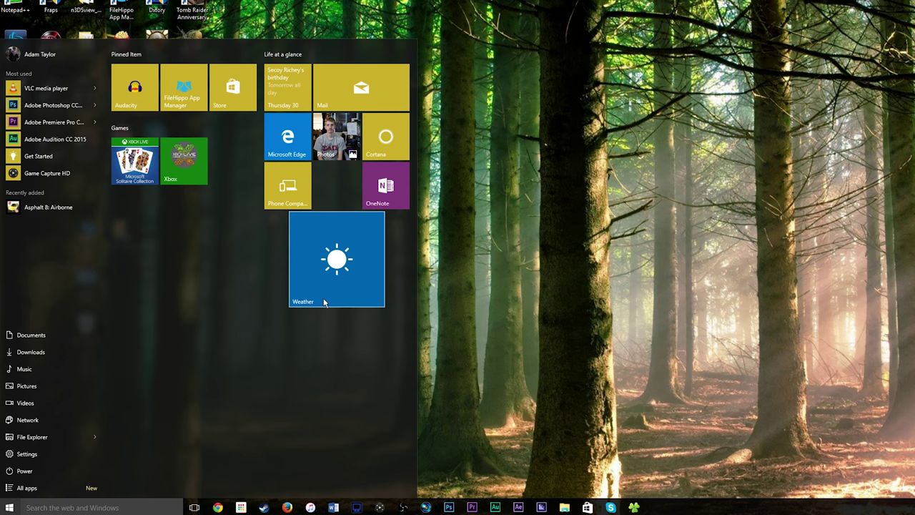
Turn the Xbox live tile off, leaving the Weather tile showing Louisville's live forecast
right_click(325, 259)
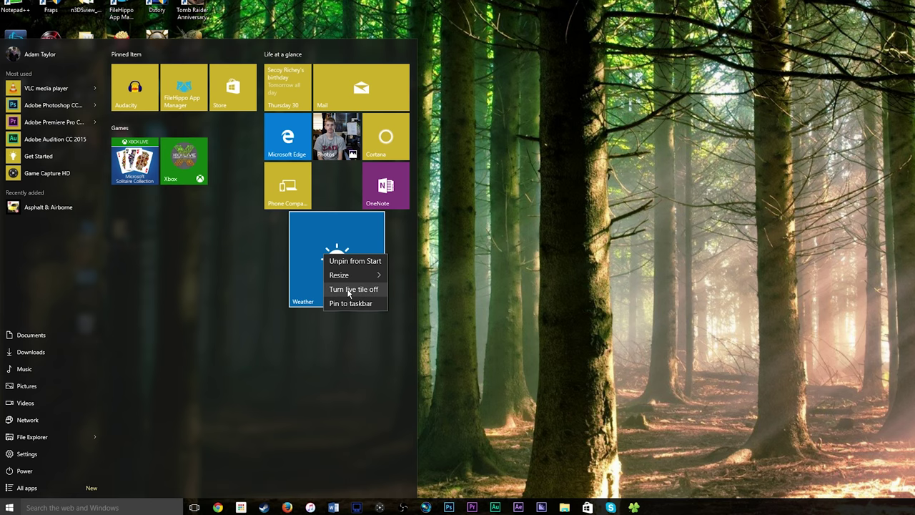
click(210, 211)
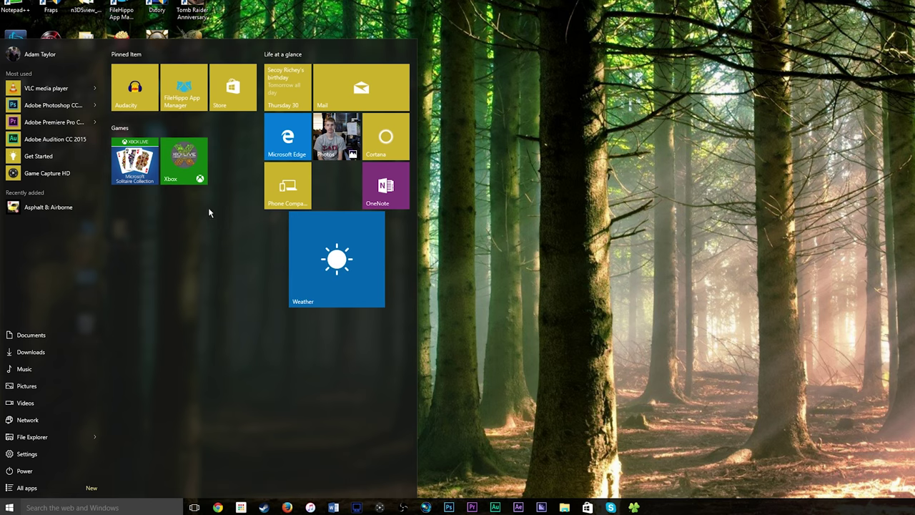
right_click(184, 178)
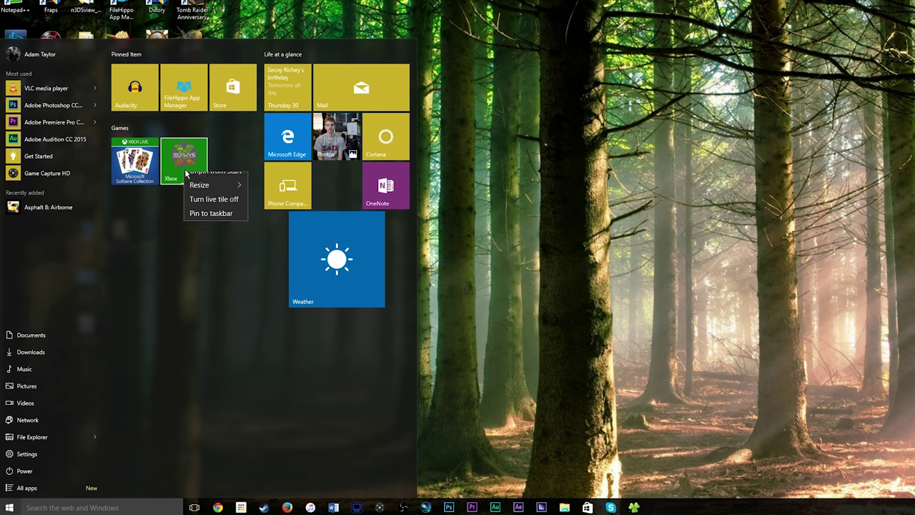
click(232, 207)
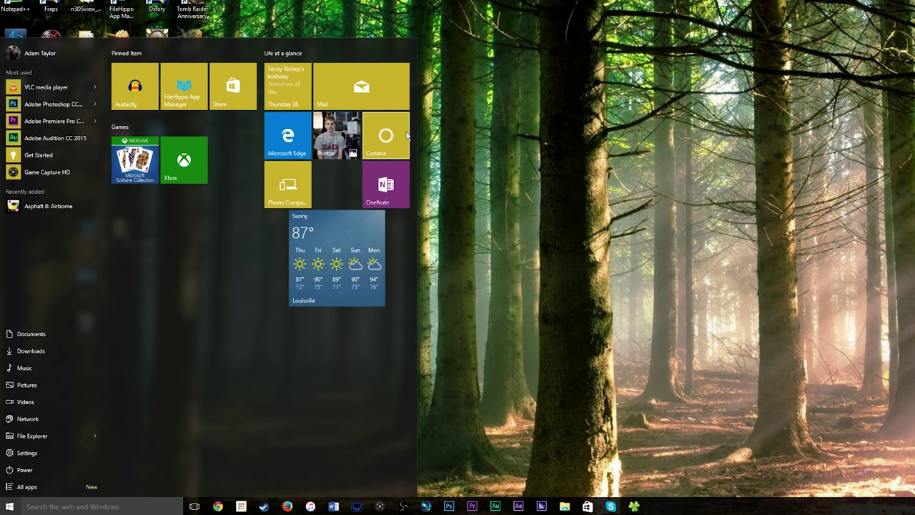
Launch 3D Builder from All apps, open the toy train model, then close the app
click(96, 490)
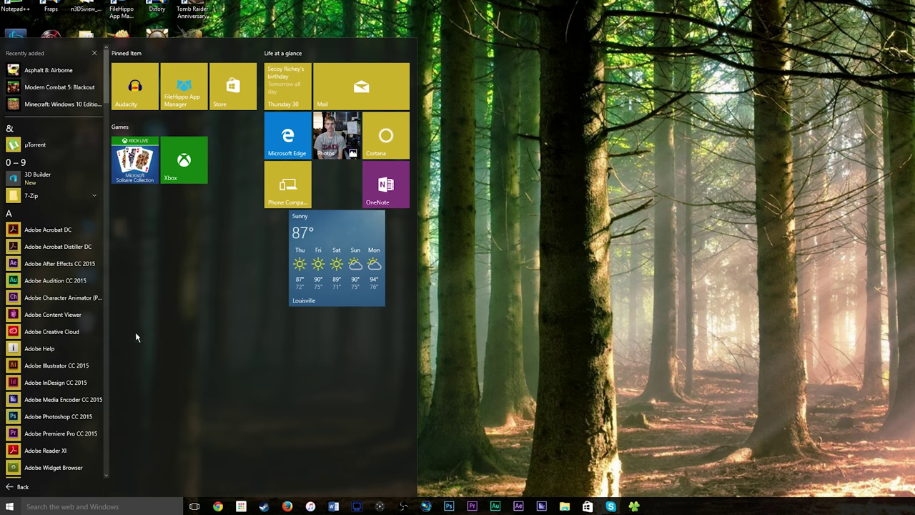
click(29, 186)
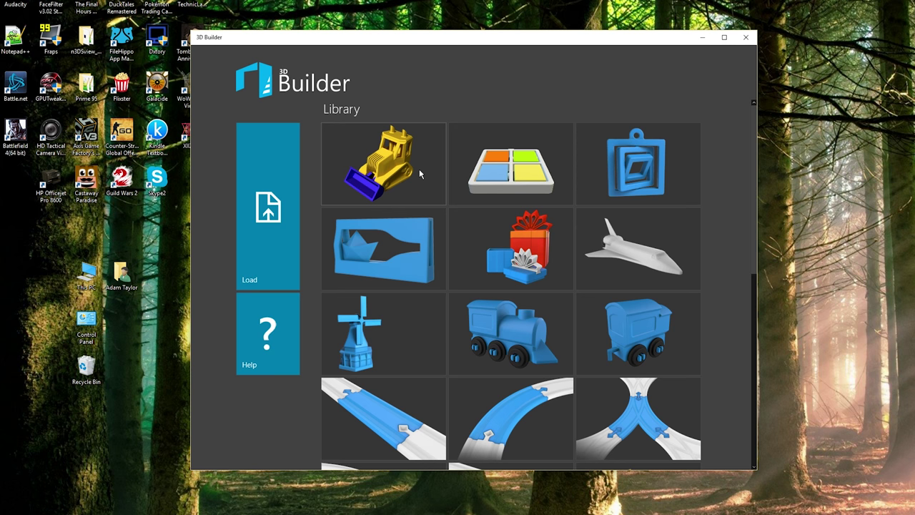
scroll(421, 174, down, 5)
scroll(420, 175, down, 3)
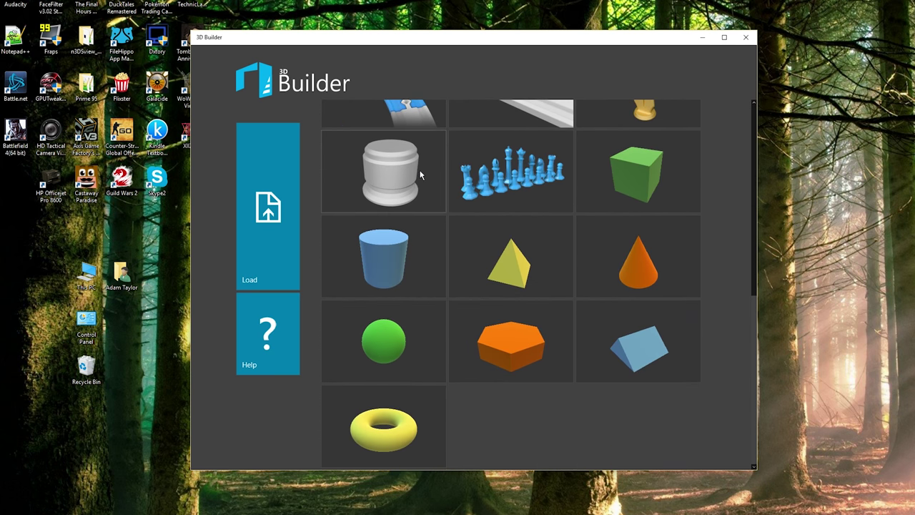
scroll(441, 230, up, 8)
click(522, 321)
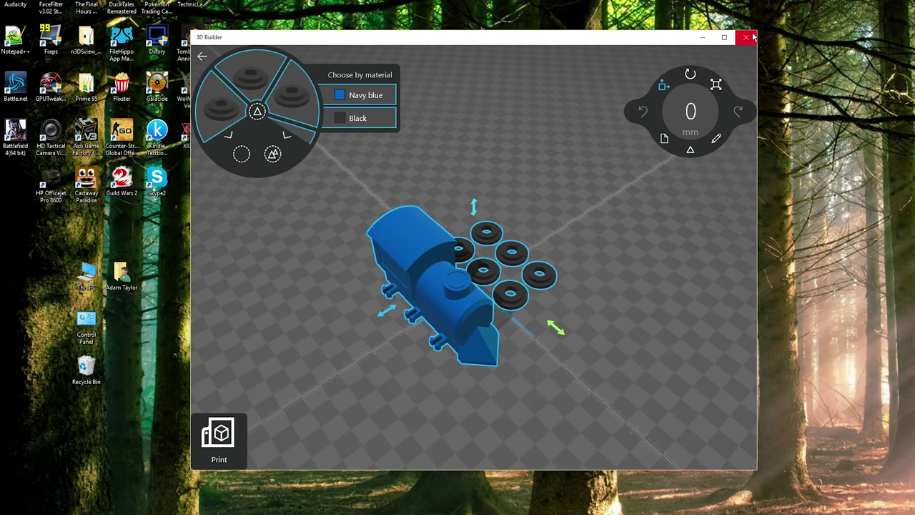
click(751, 37)
key(super)
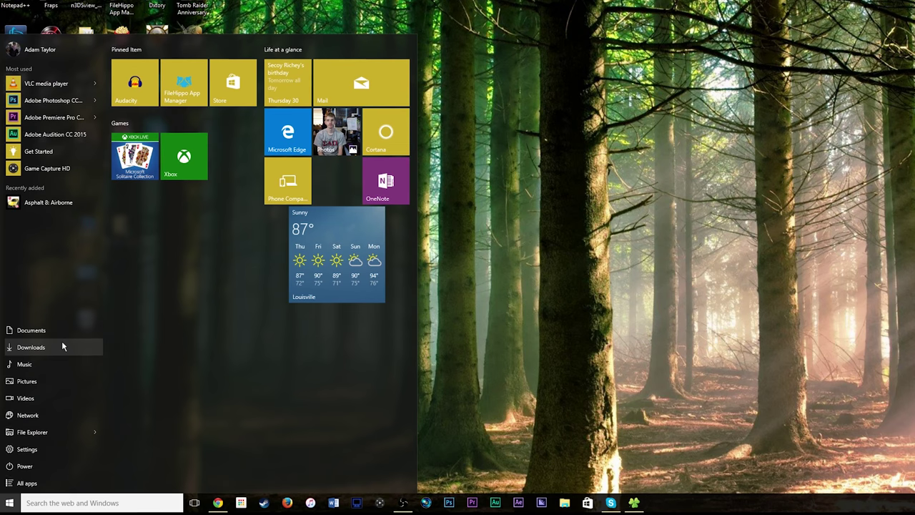
Uninstall 3D Builder and Archery Master from the All apps list
click(27, 483)
right_click(60, 184)
click(83, 218)
click(104, 149)
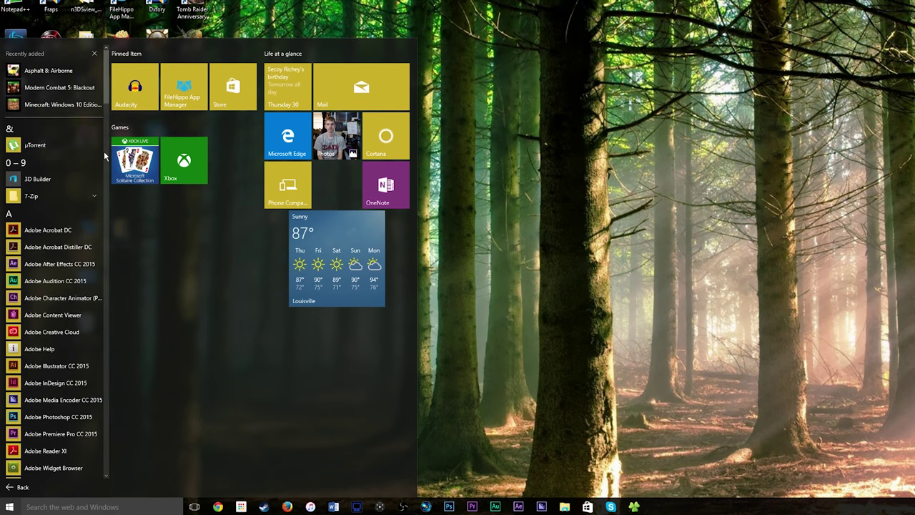
scroll(87, 212, down, 5)
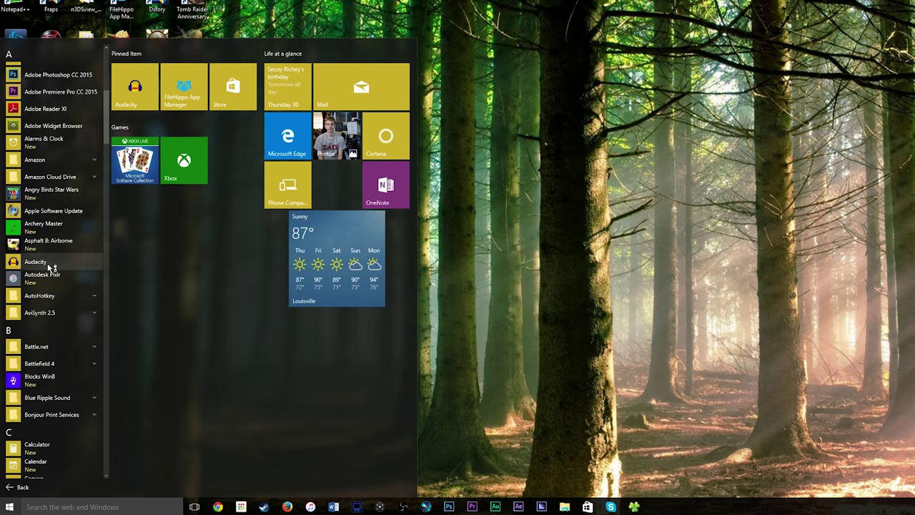
right_click(54, 226)
click(78, 259)
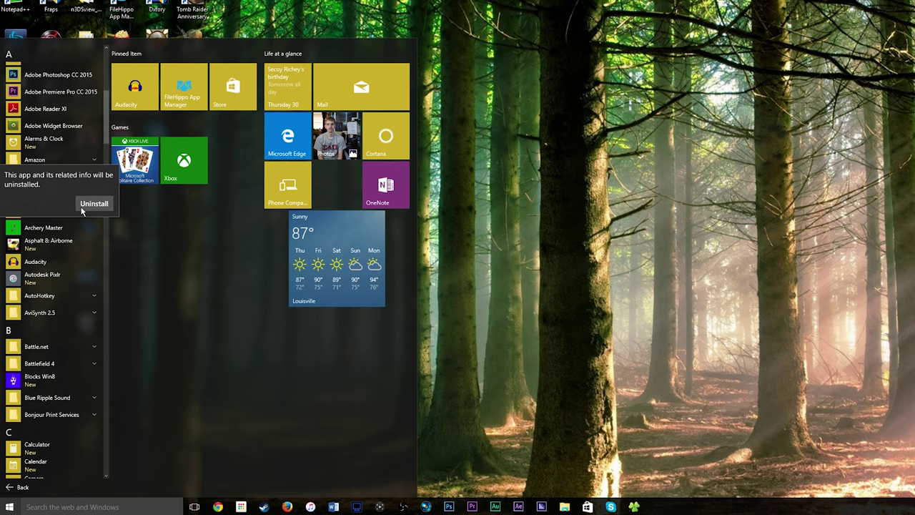
click(83, 208)
Uninstall Autodesk Pixlr, Blocks Win8 and Comix
right_click(60, 283)
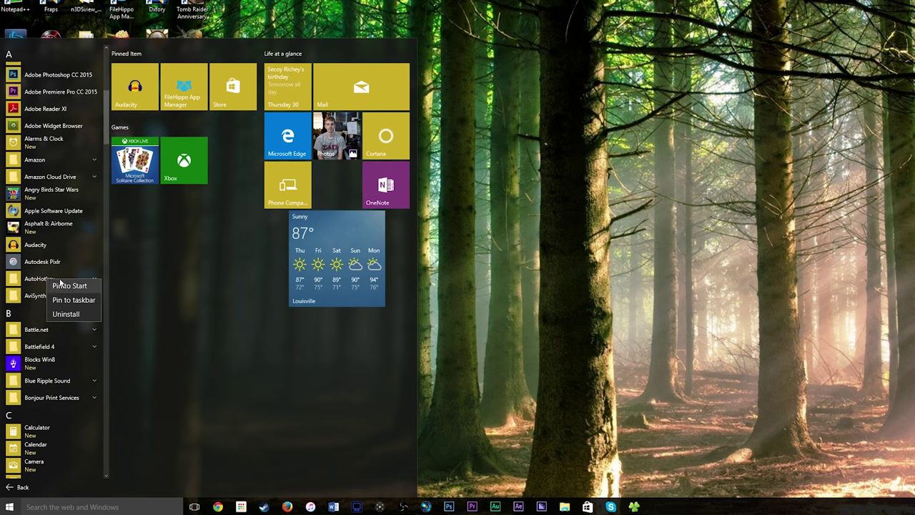
click(68, 313)
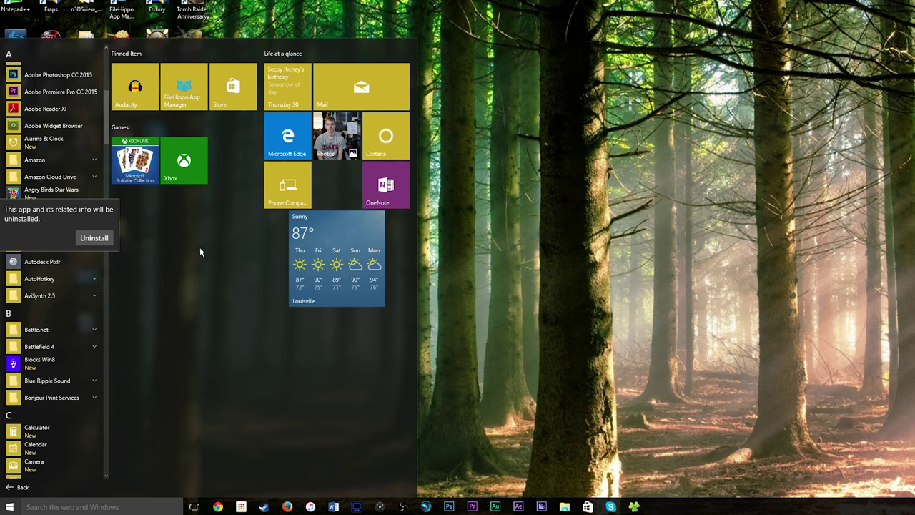
click(92, 237)
scroll(55, 341, down, 3)
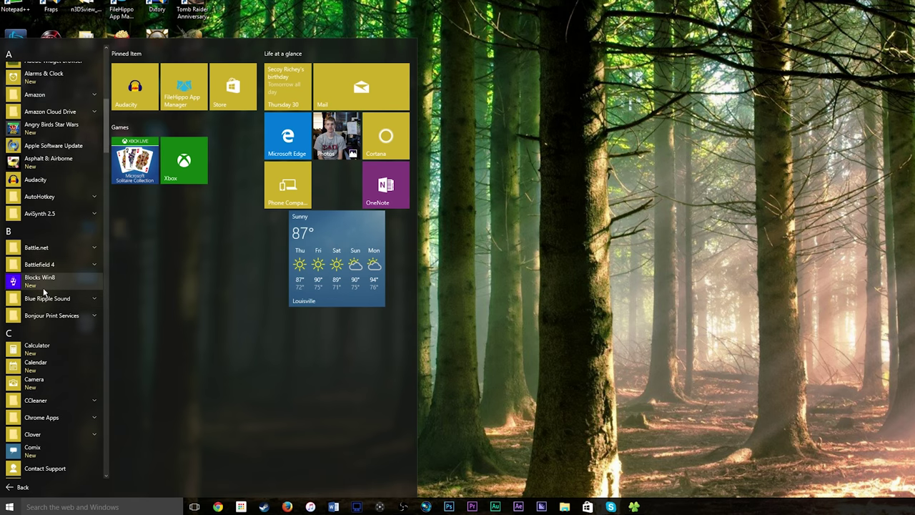
right_click(44, 286)
click(61, 323)
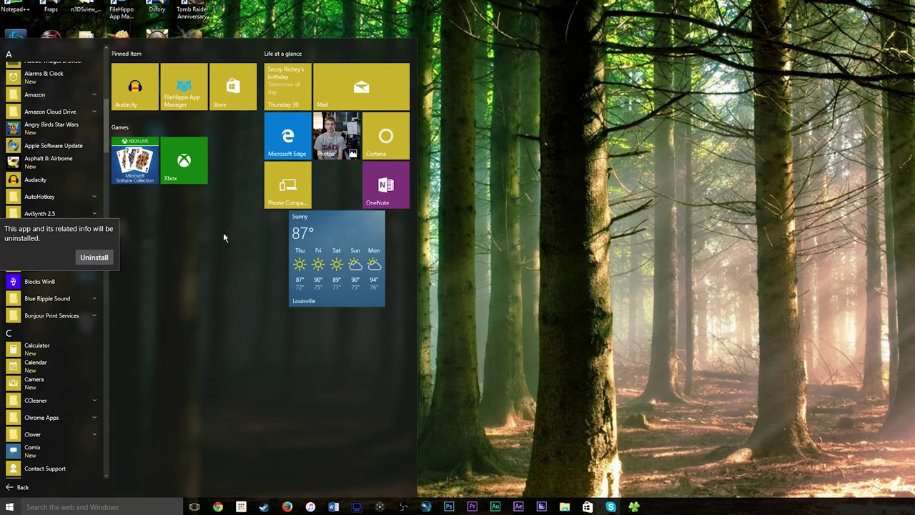
click(93, 258)
scroll(71, 300, down, 5)
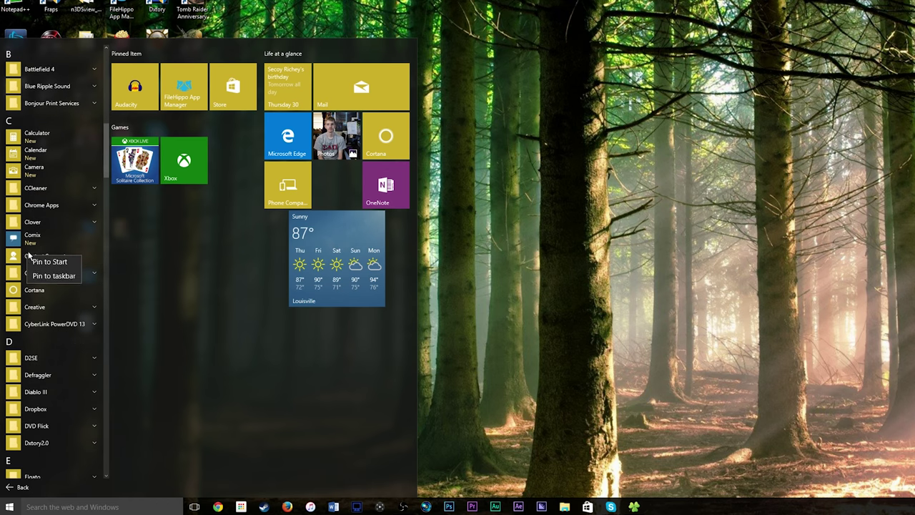
right_click(34, 247)
click(51, 279)
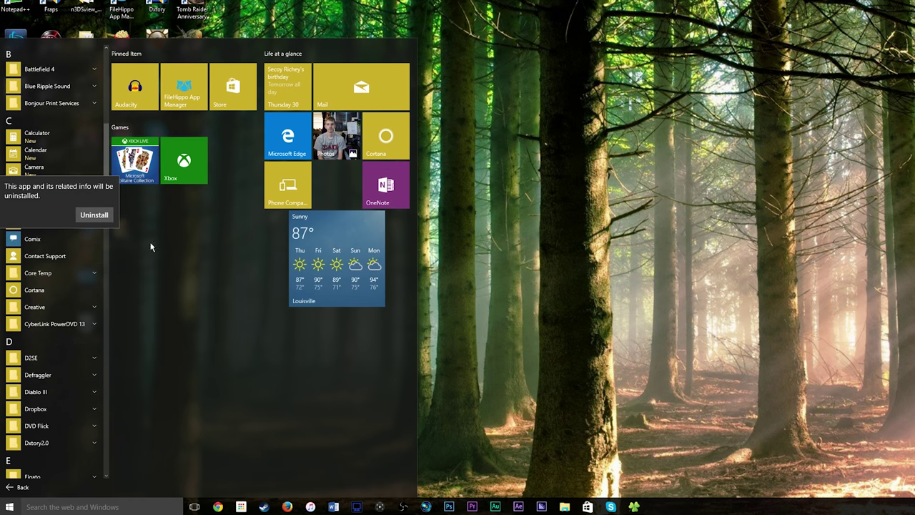
click(78, 216)
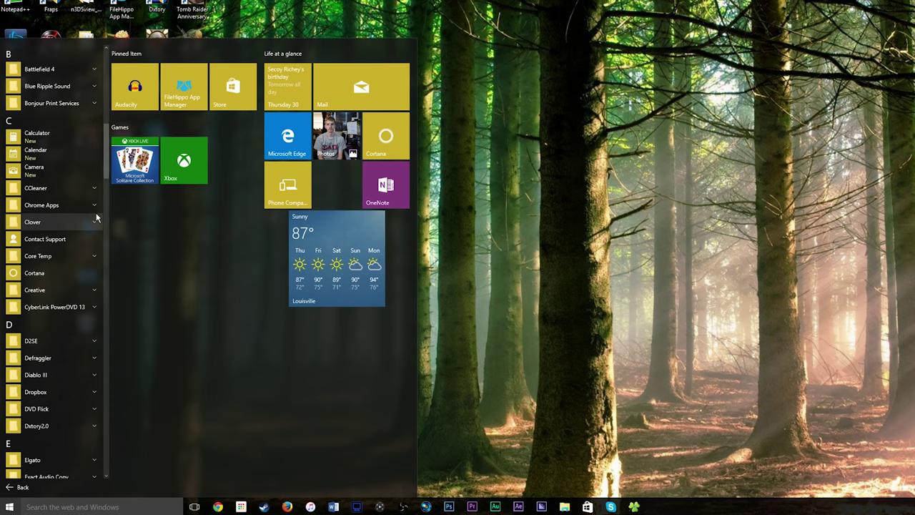
Expand the CCleaner folder, briefly run Camera, then return to the All apps list
click(95, 188)
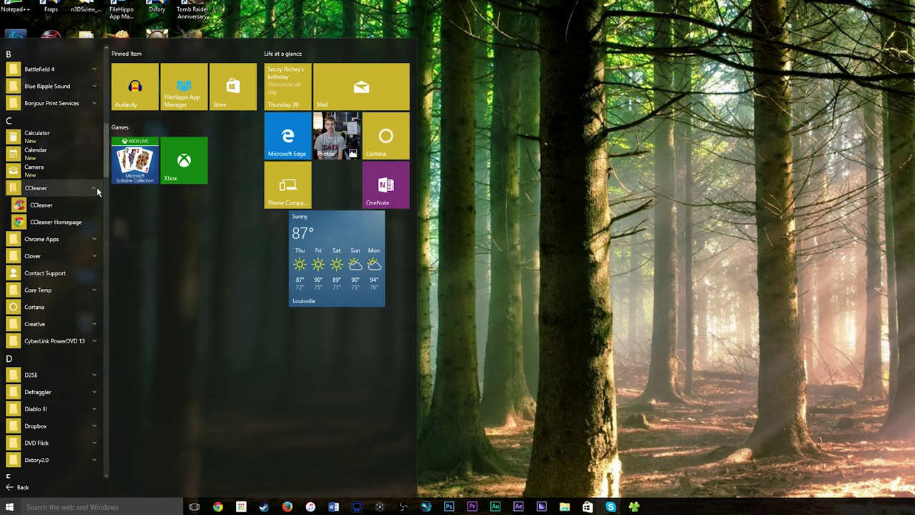
click(34, 172)
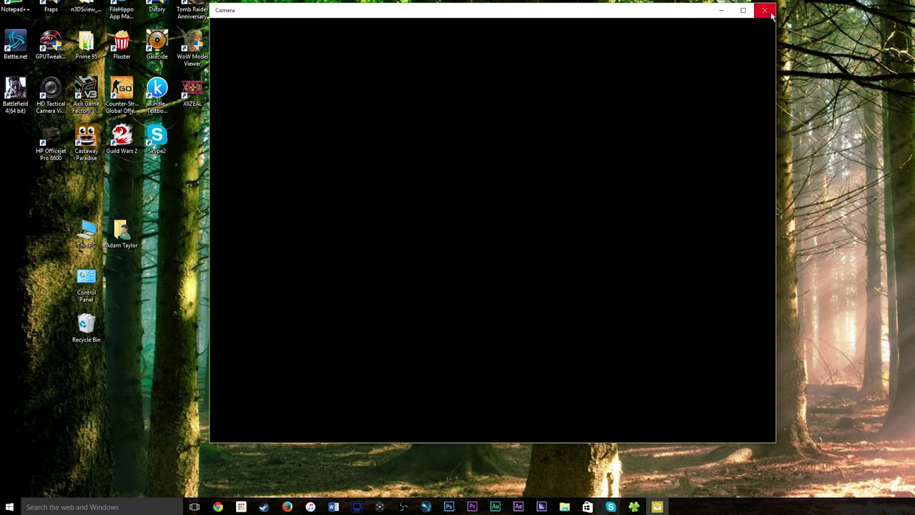
click(766, 8)
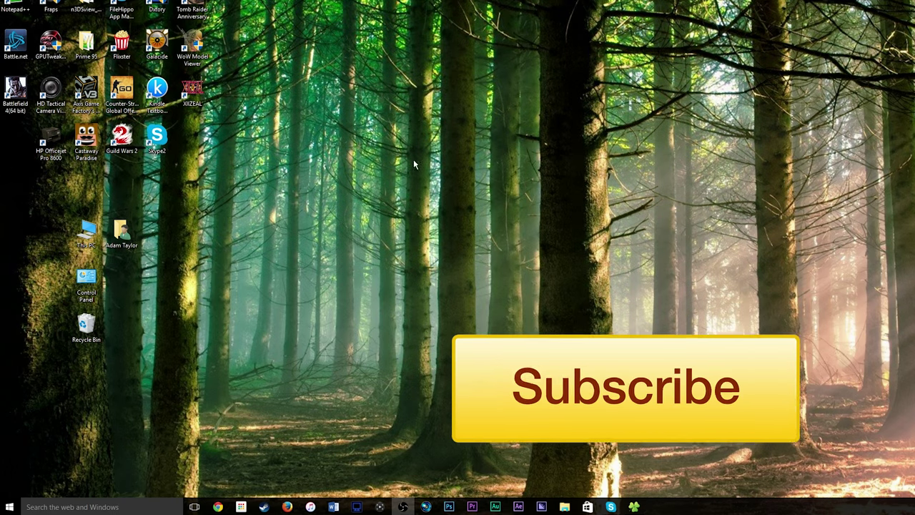
click(9, 506)
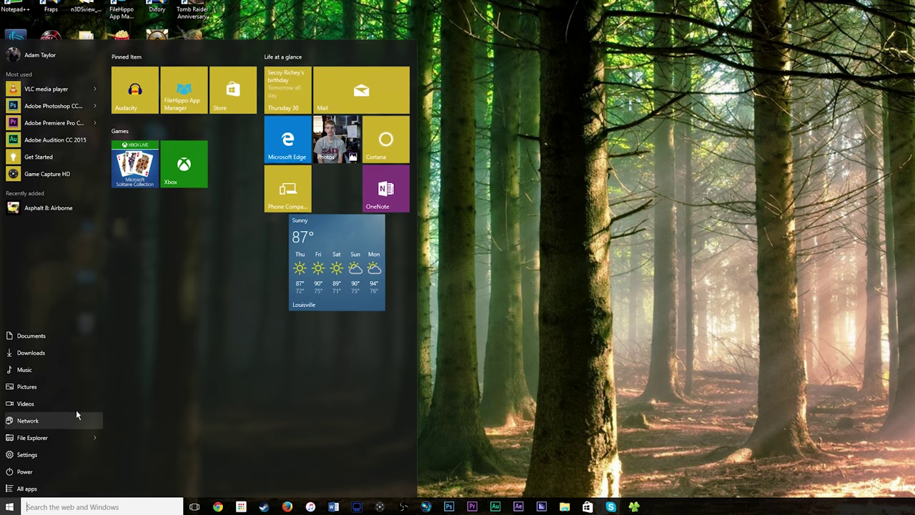
click(29, 486)
scroll(61, 322, down, 10)
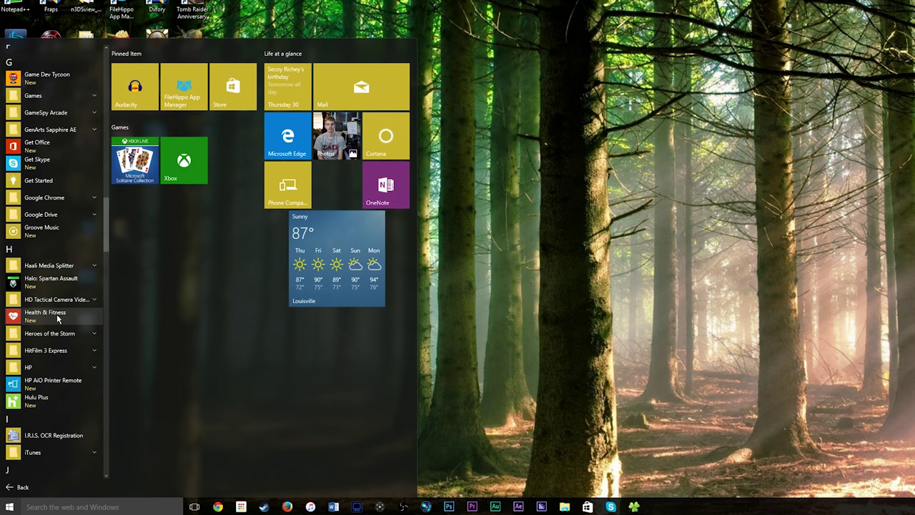
Uninstall Halo: Spartan Assault and Health & Fitness
right_click(75, 280)
click(93, 310)
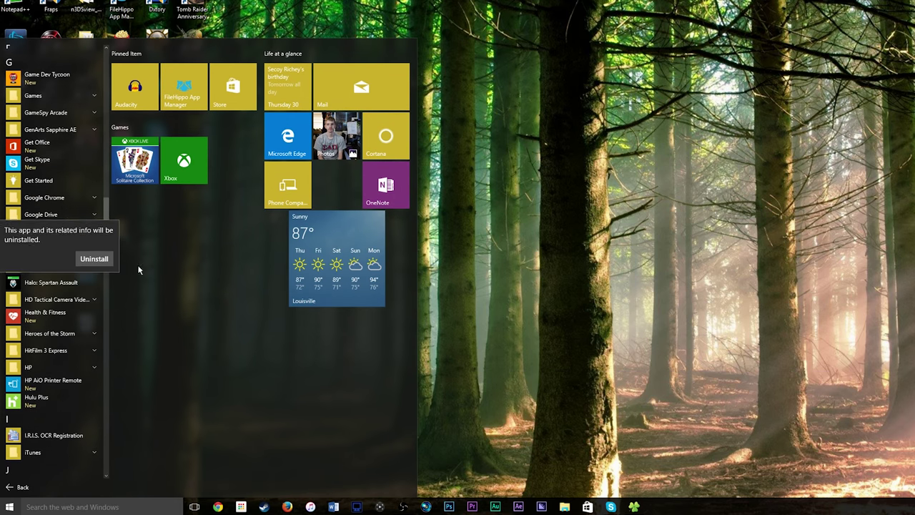
click(74, 259)
right_click(44, 322)
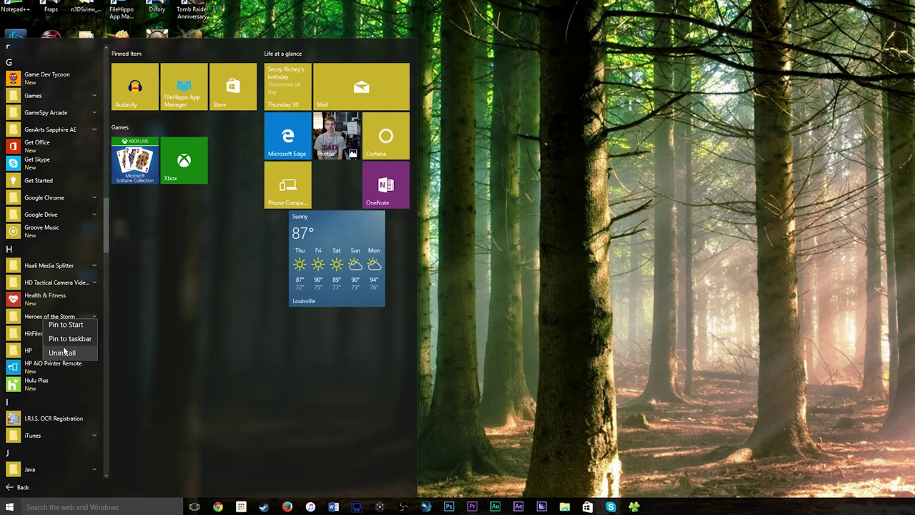
right_click(39, 299)
click(57, 333)
click(94, 282)
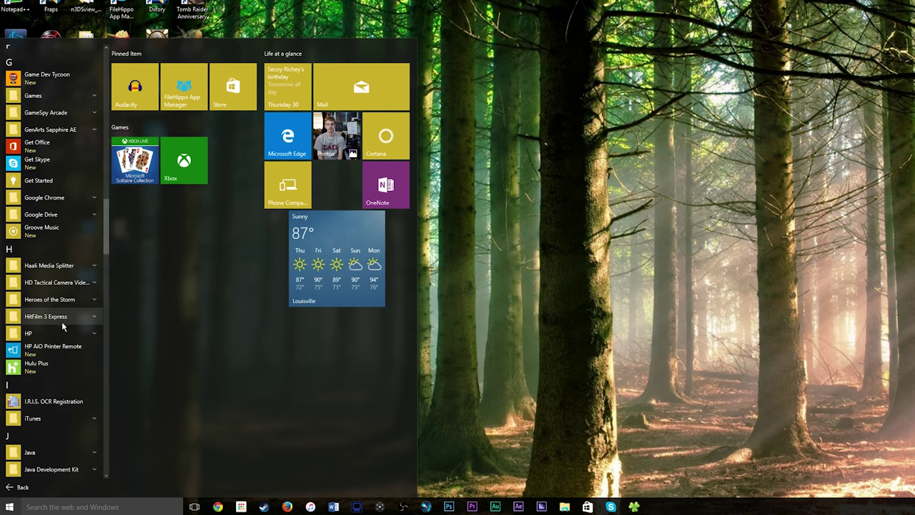
Uninstall HP AiO Printer Remote and Hulu Plus, then go back to the main Start view
click(62, 350)
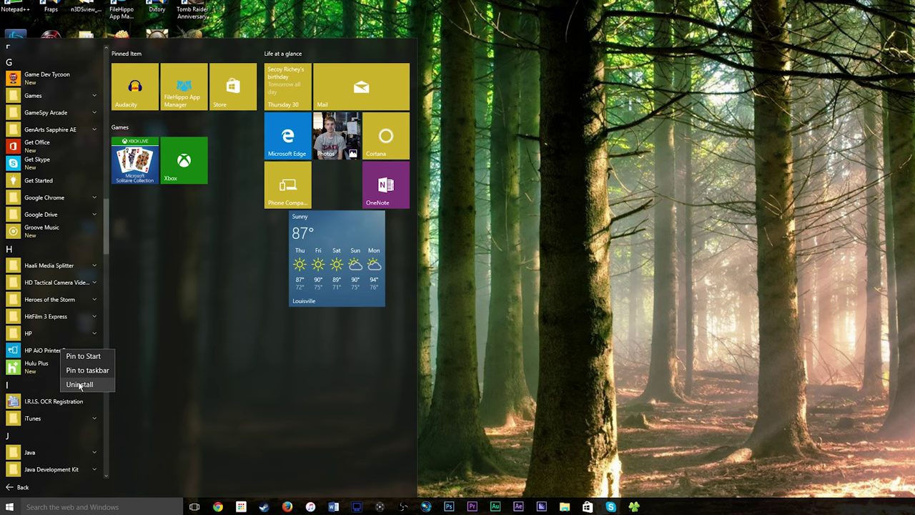
click(80, 384)
click(94, 324)
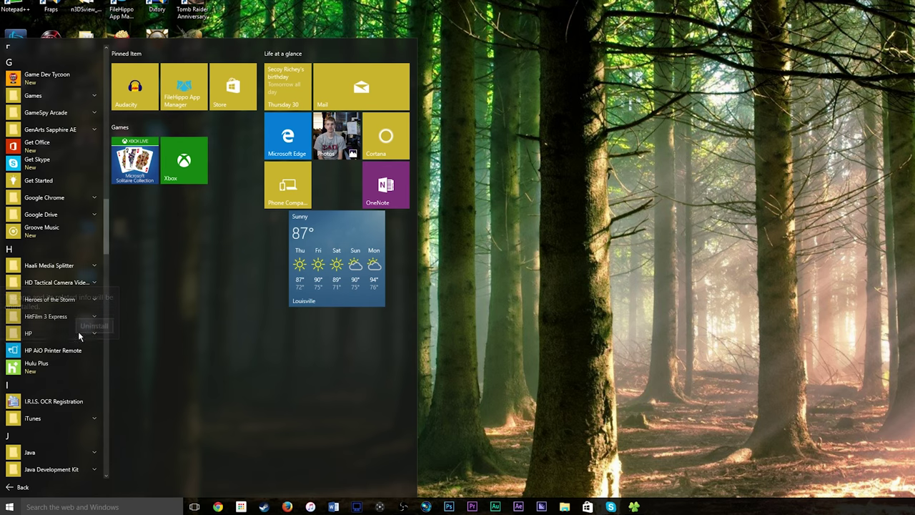
right_click(27, 365)
click(65, 392)
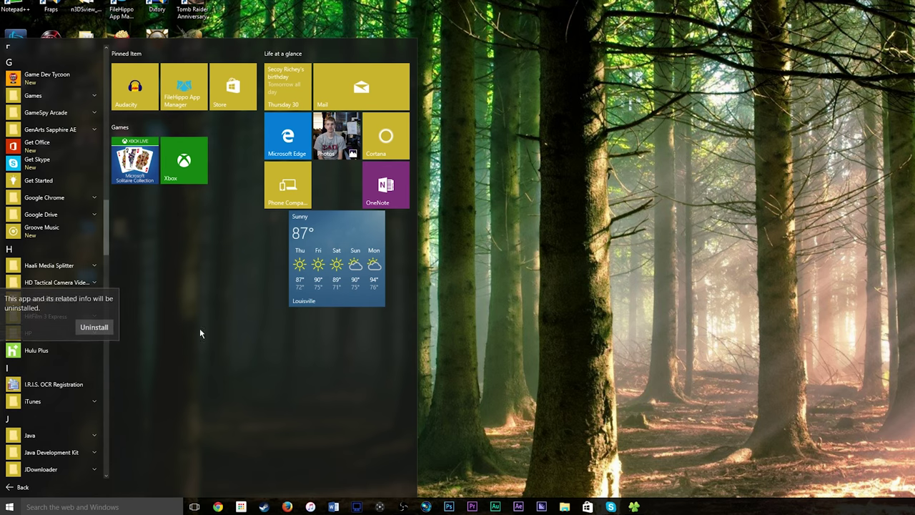
click(111, 327)
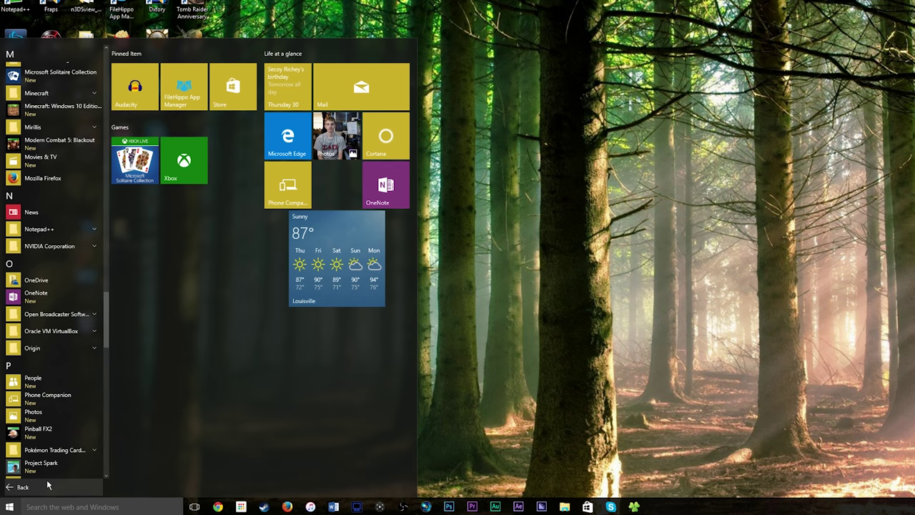
click(79, 487)
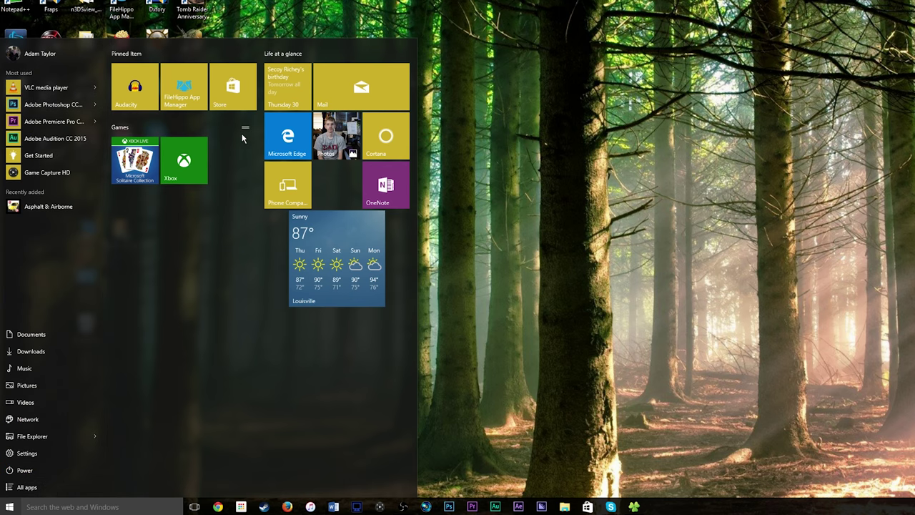